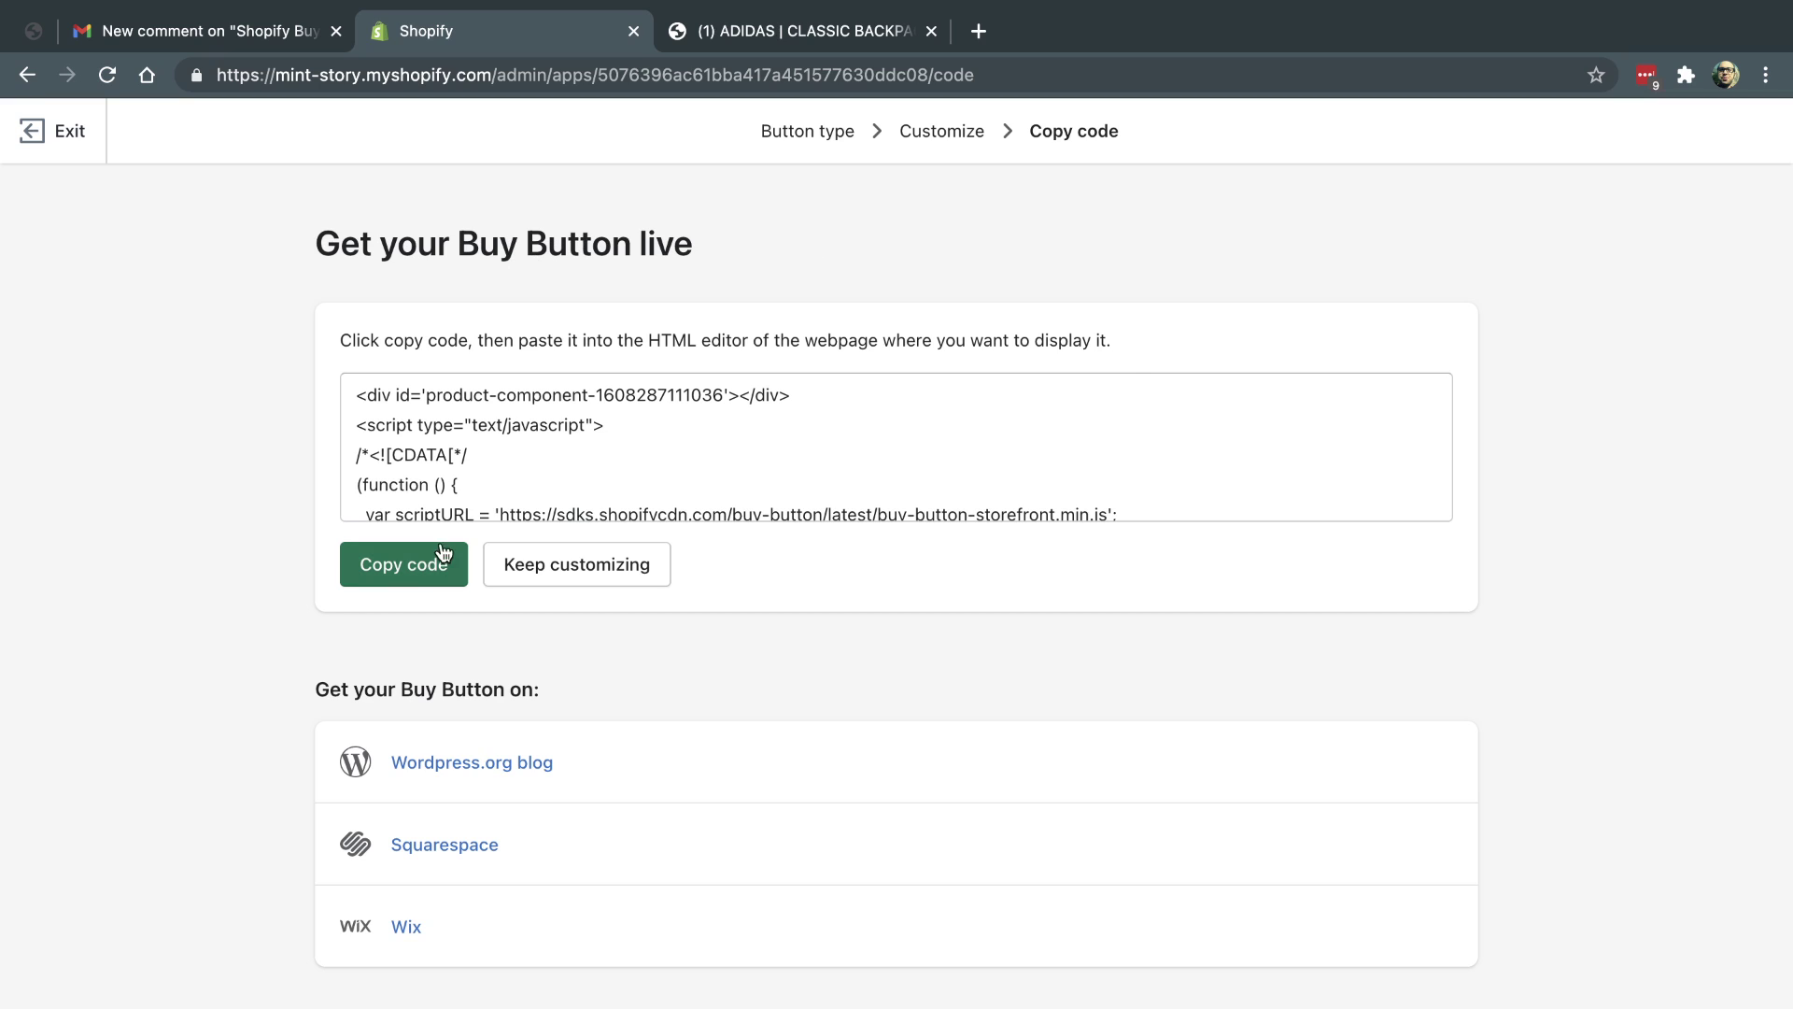
- Copy the Buy Button embed code from the Get your Buy Button live page
left_click(410, 567)
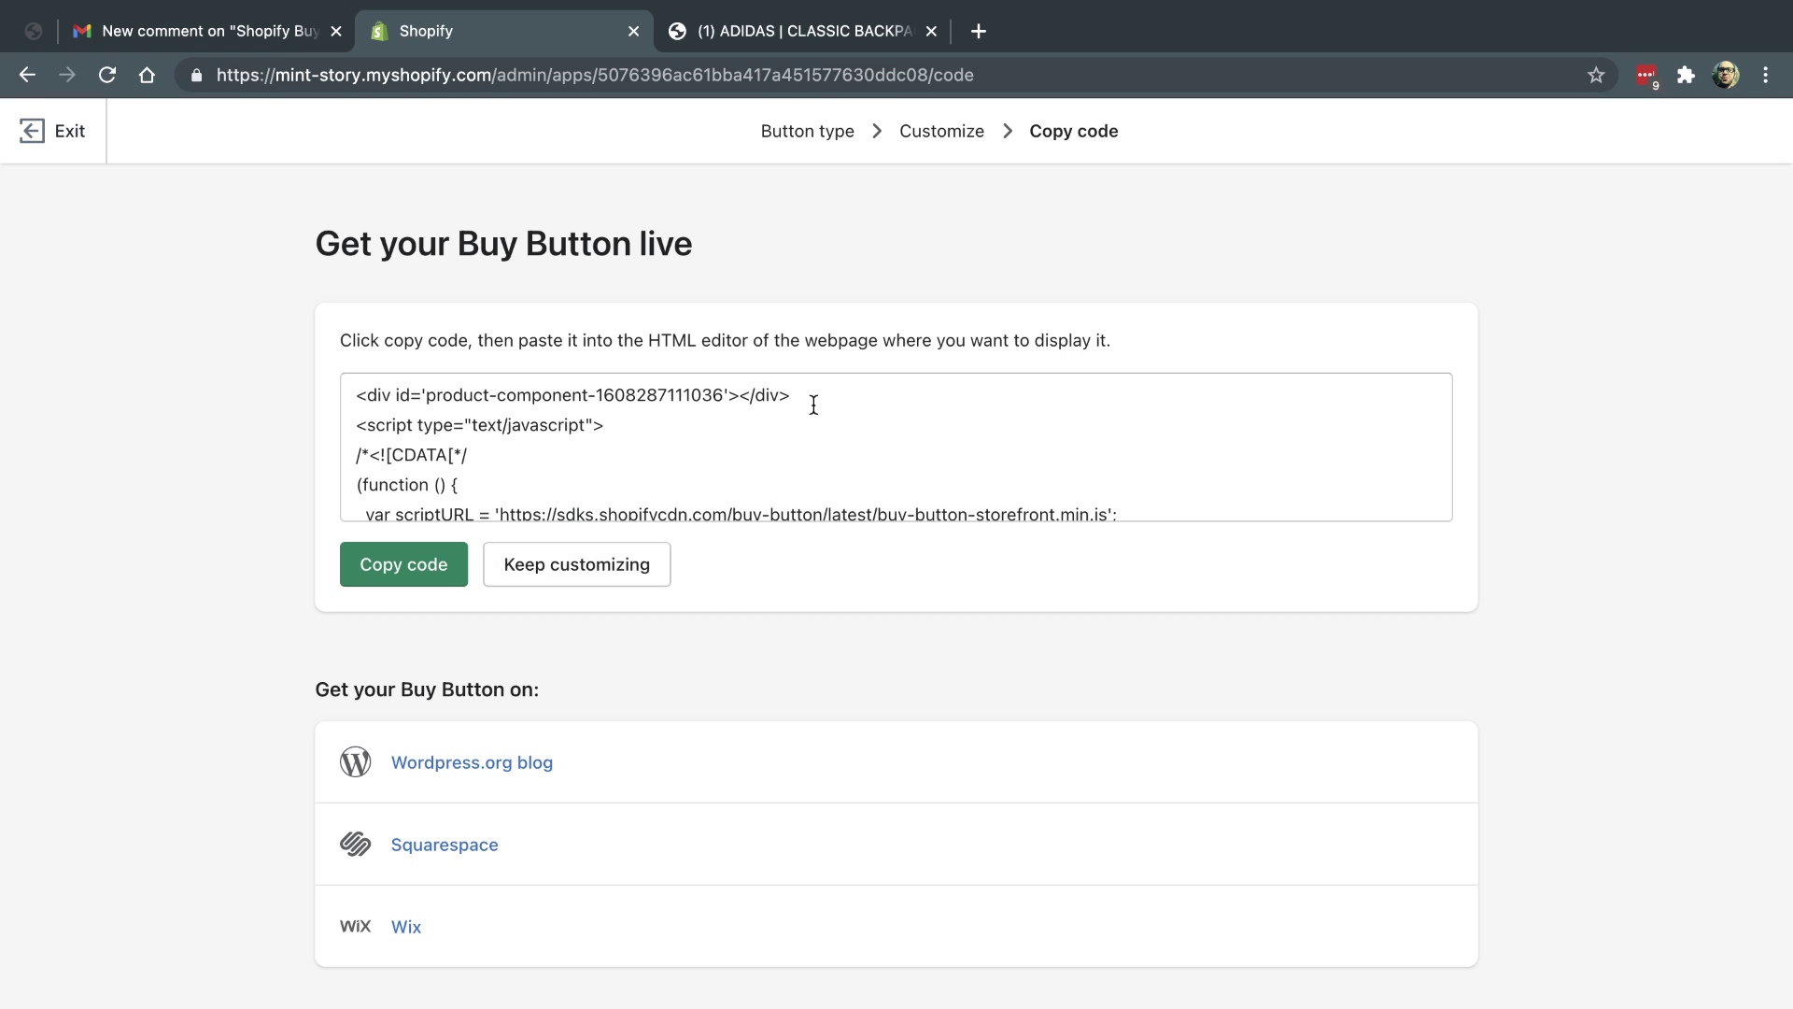
- Exit the Buy Button builder and go to Online Store > Pages
left_click(62, 140)
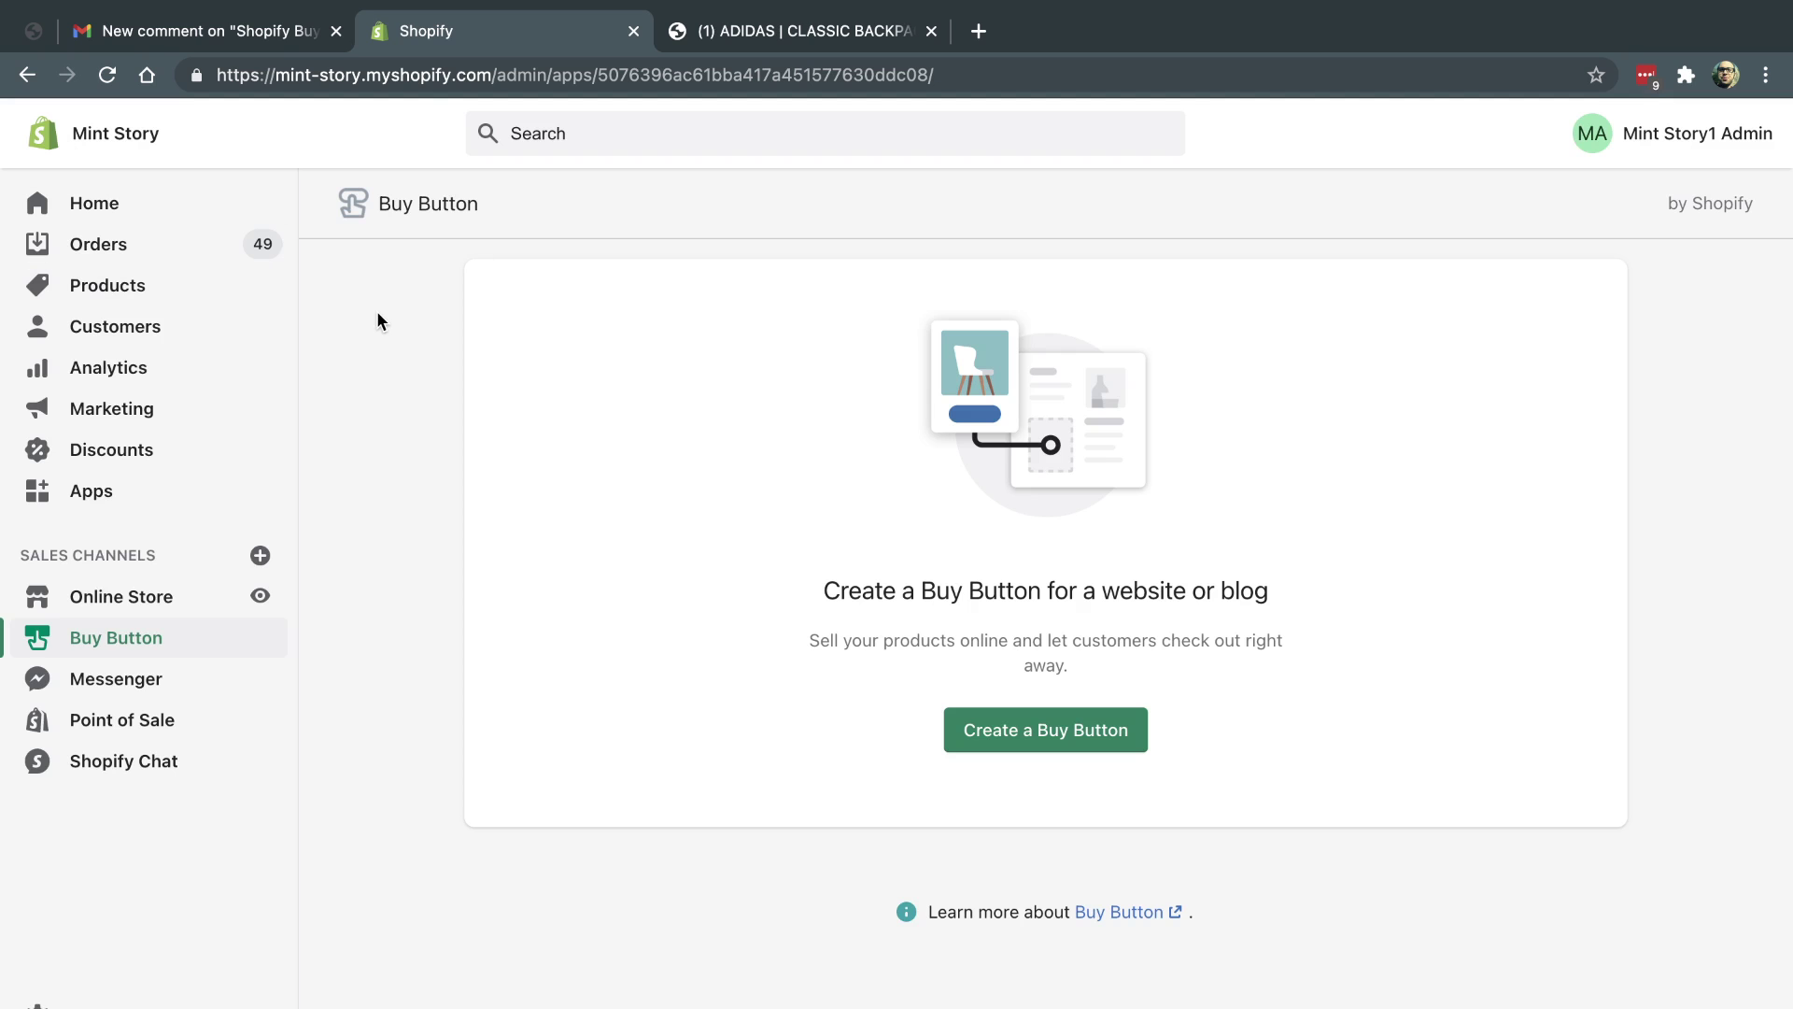
left_click(150, 606)
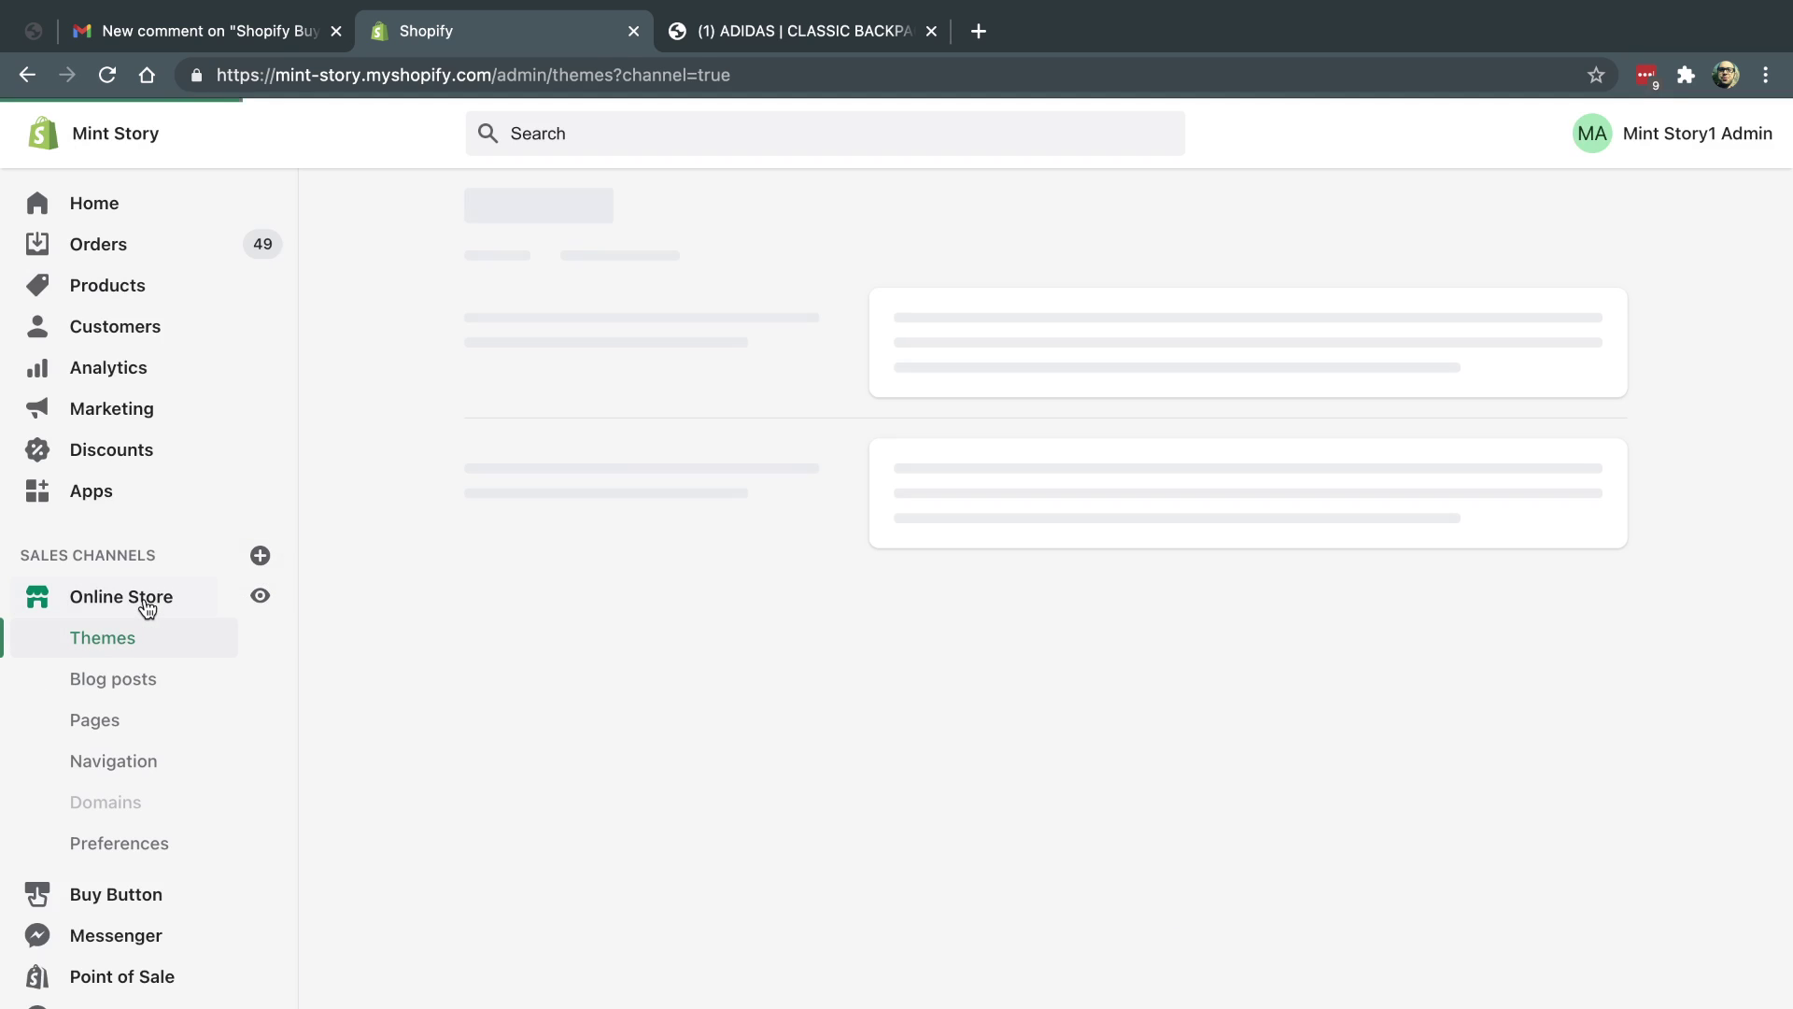
left_click(138, 734)
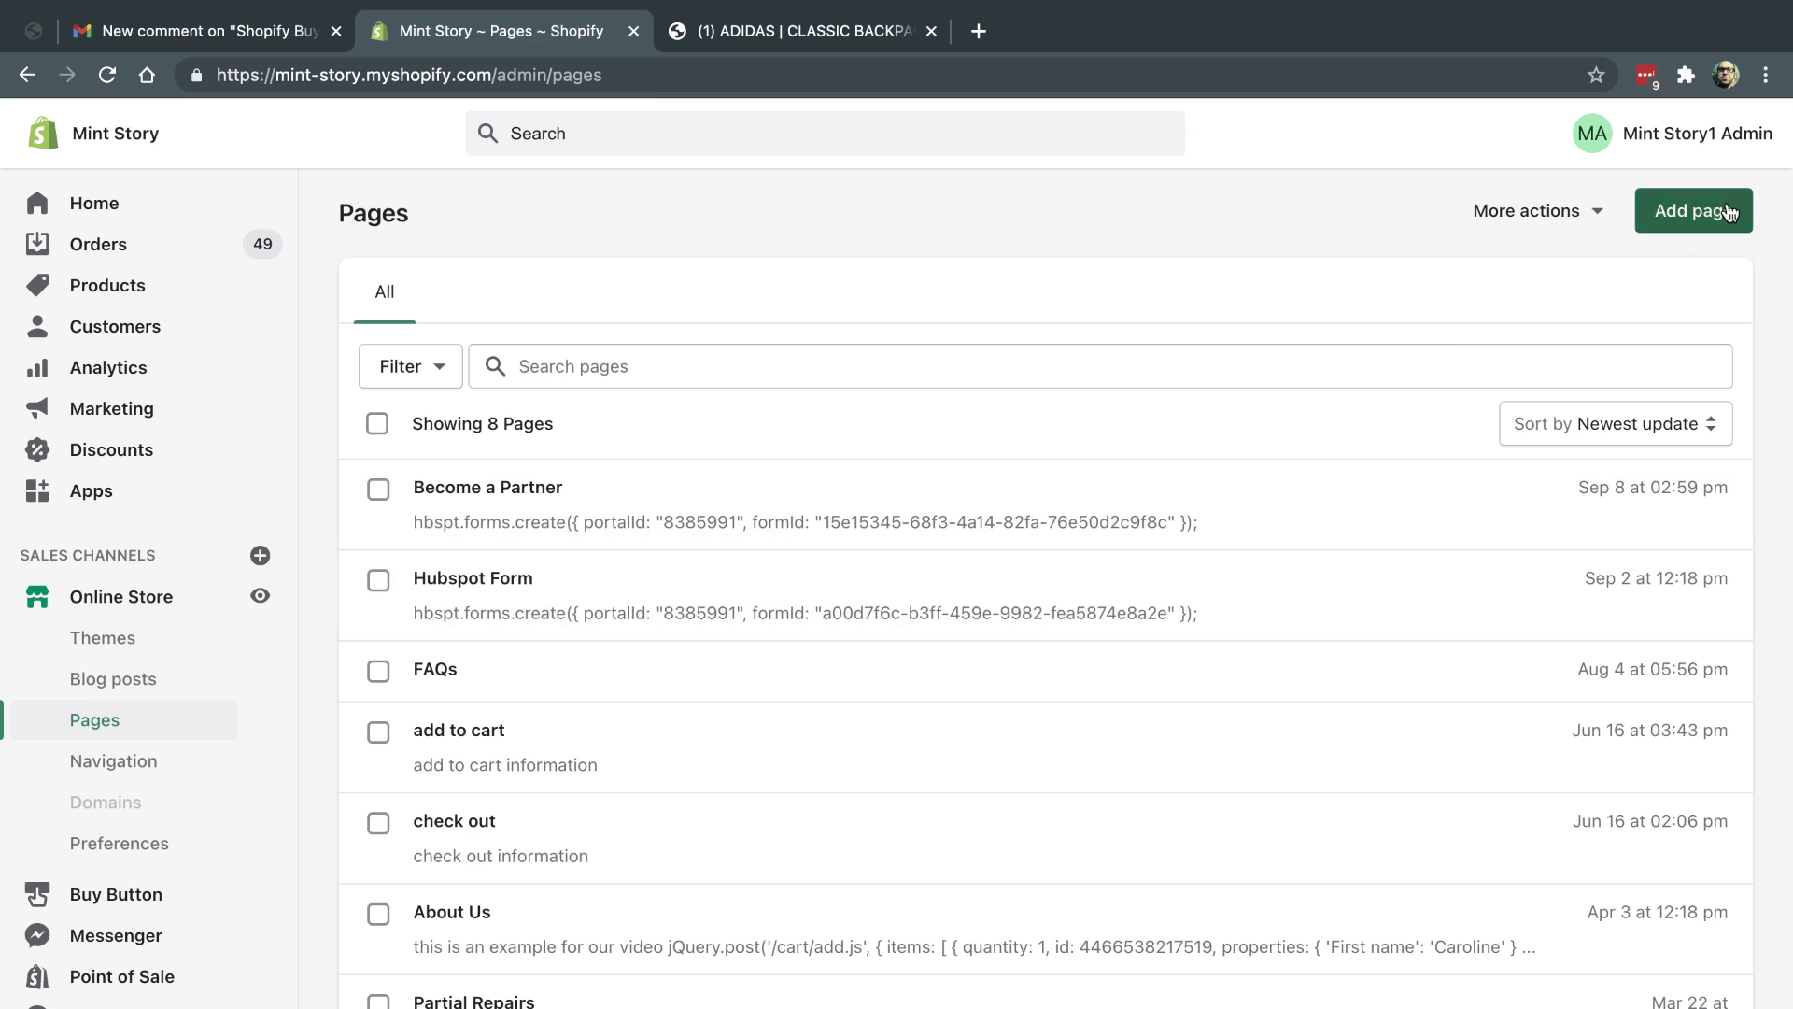
- Start an Add page form, then abandon it and return to the Pages list
left_click(1727, 211)
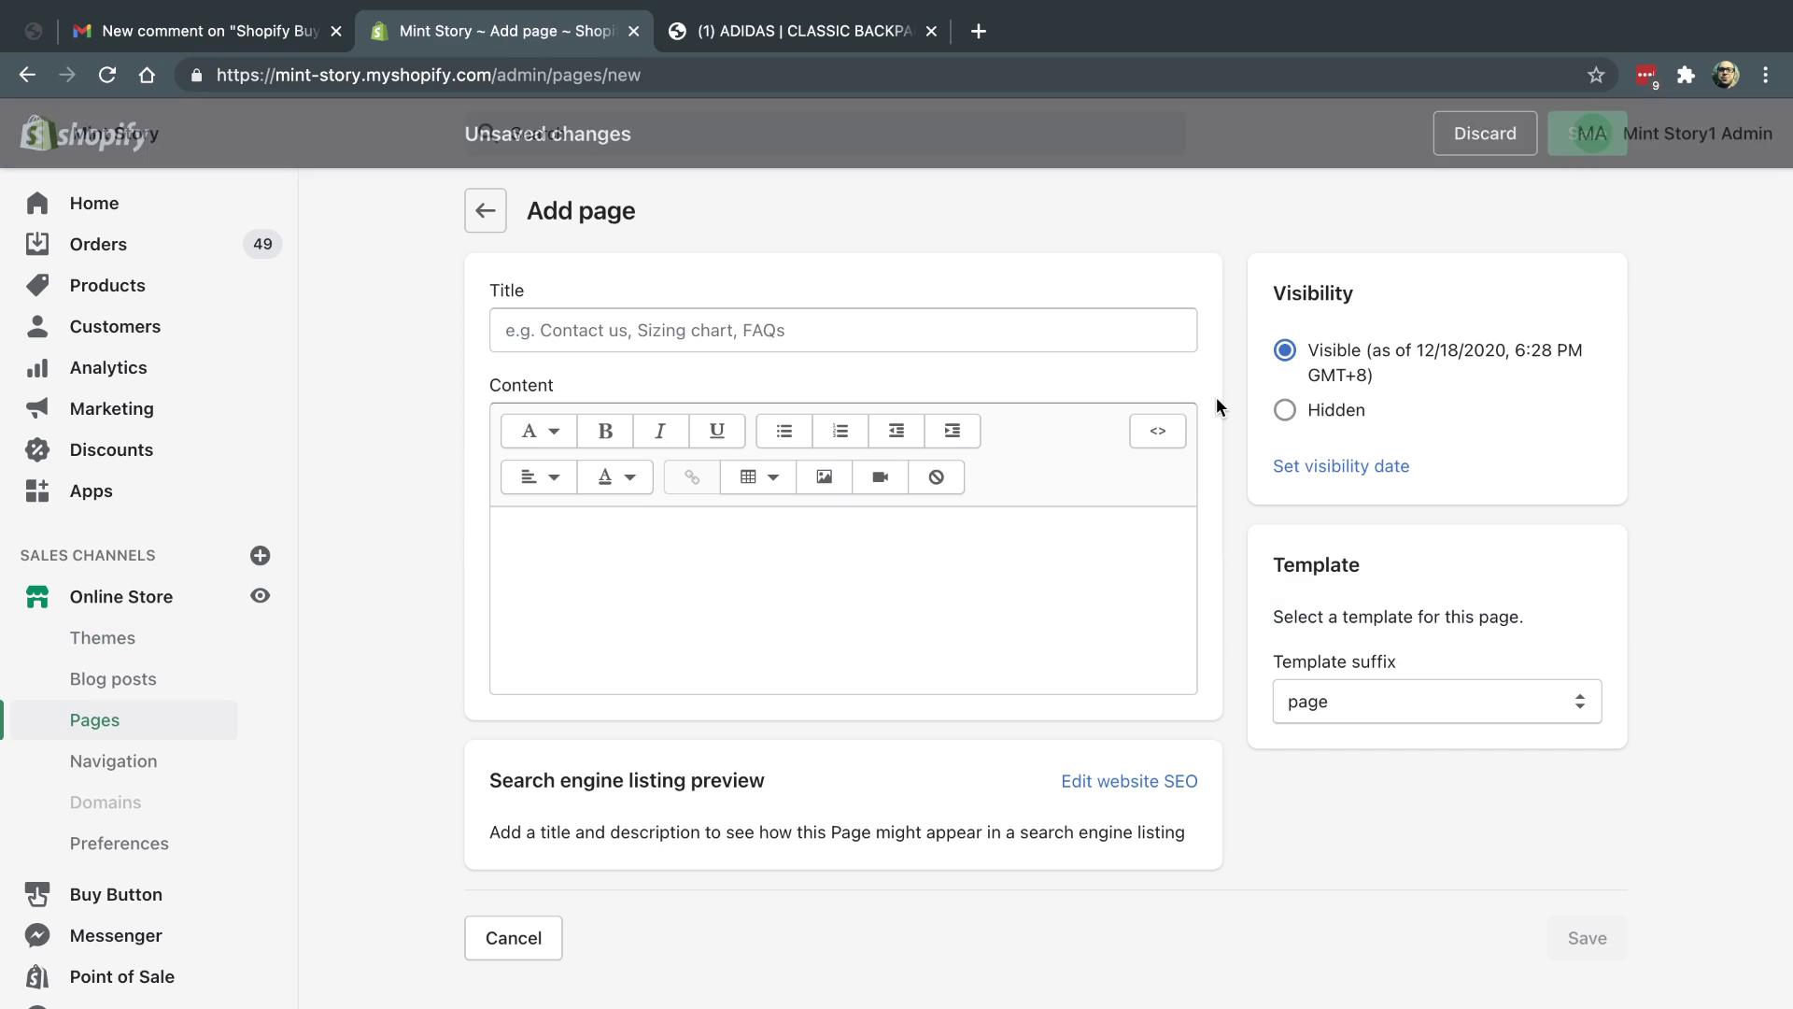
left_click(708, 342)
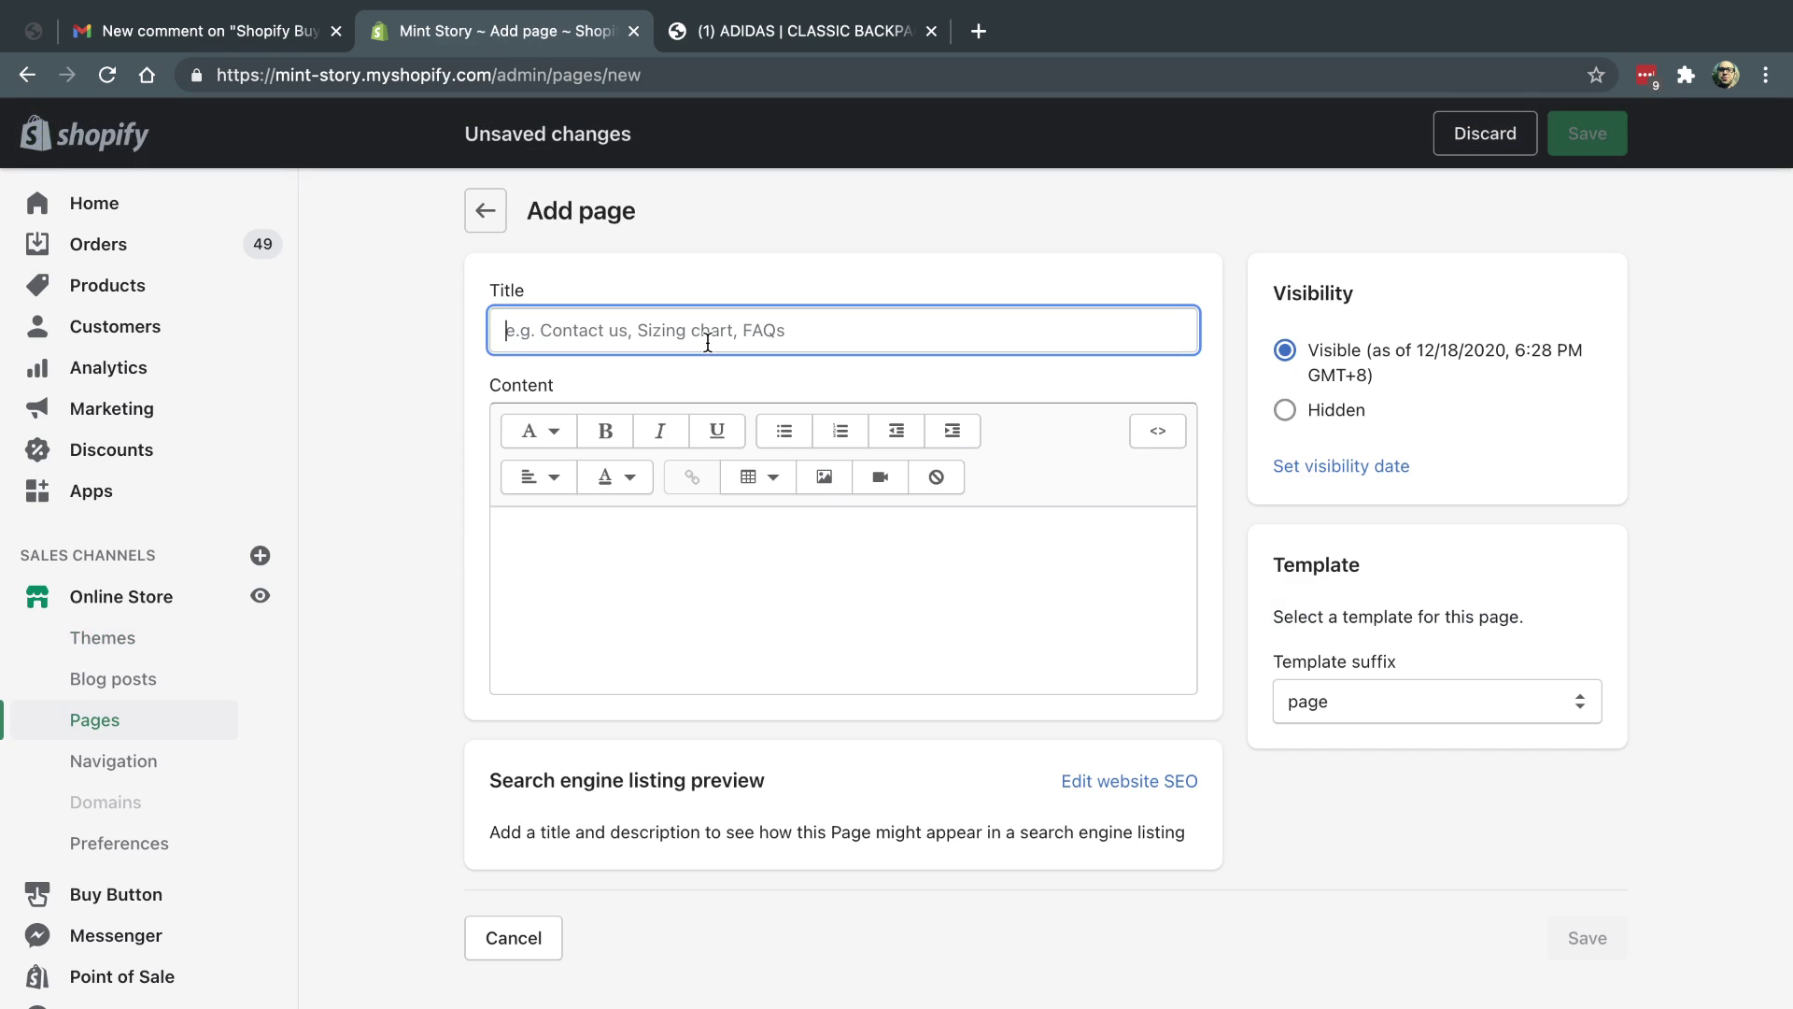
left_click(26, 75)
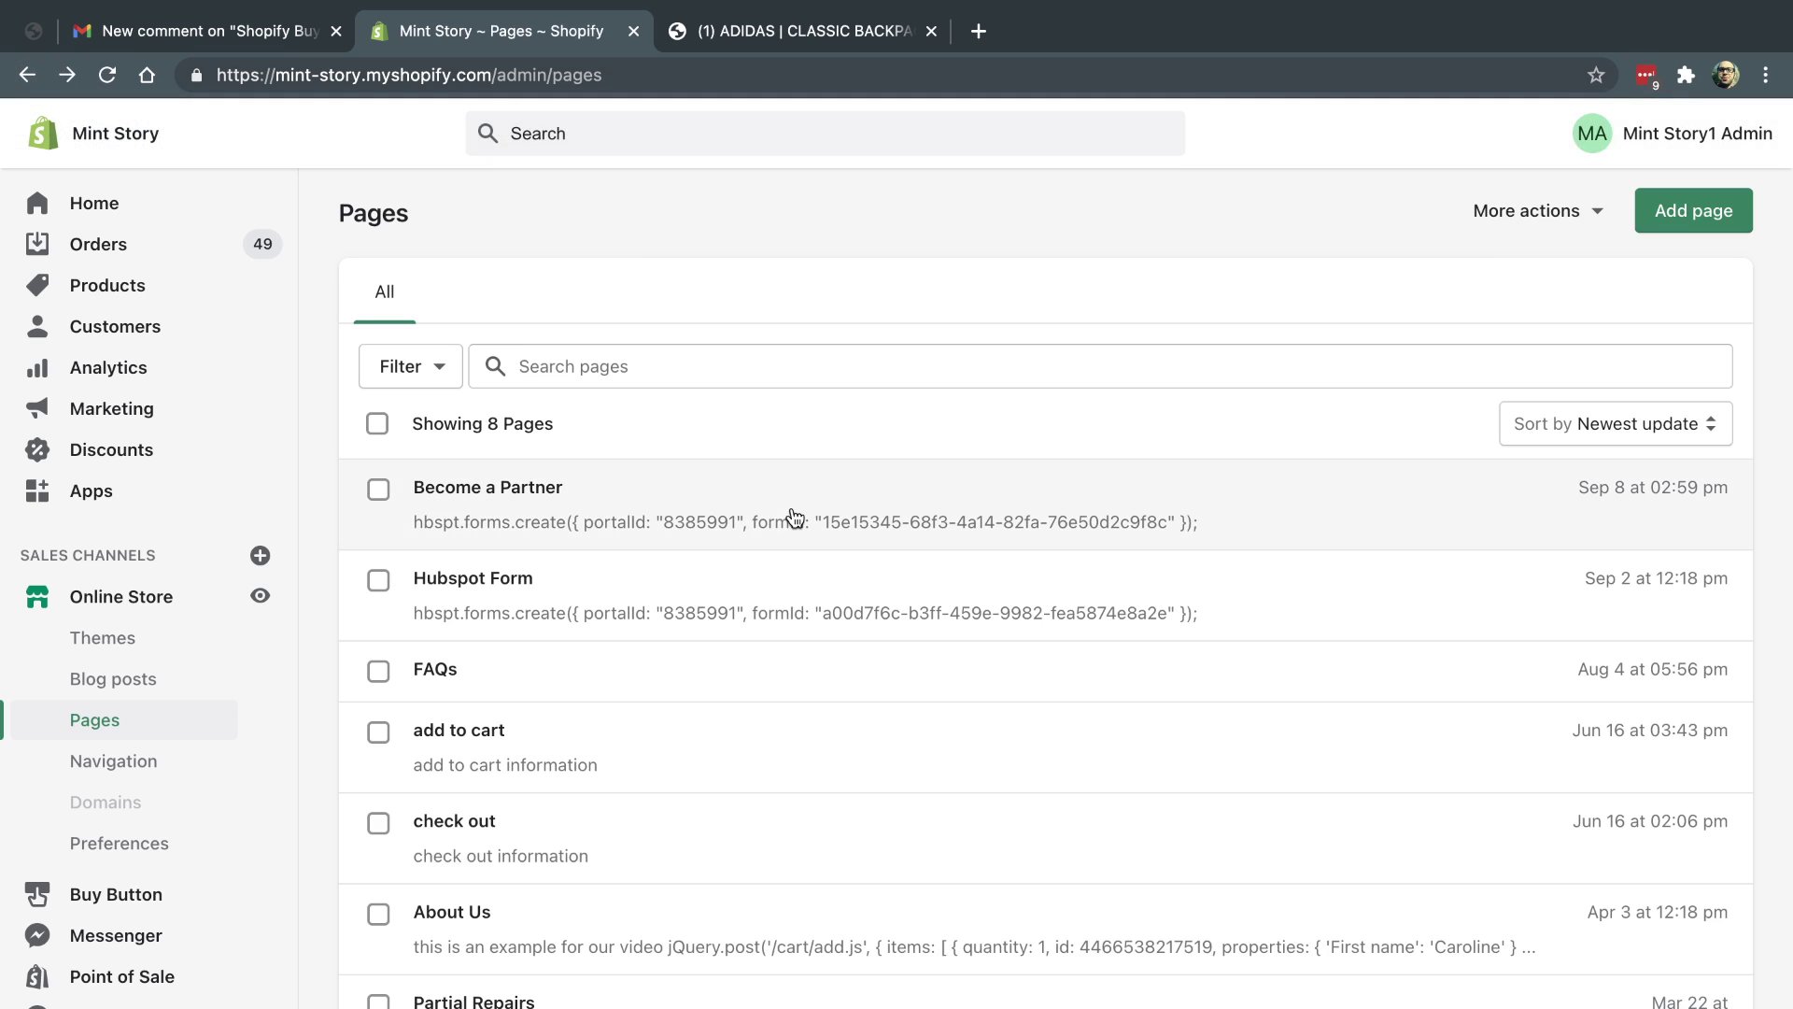
scroll(737, 682, "down", 1)
- Edit the FAQs page with its content shown as raw HTML
left_click(675, 632)
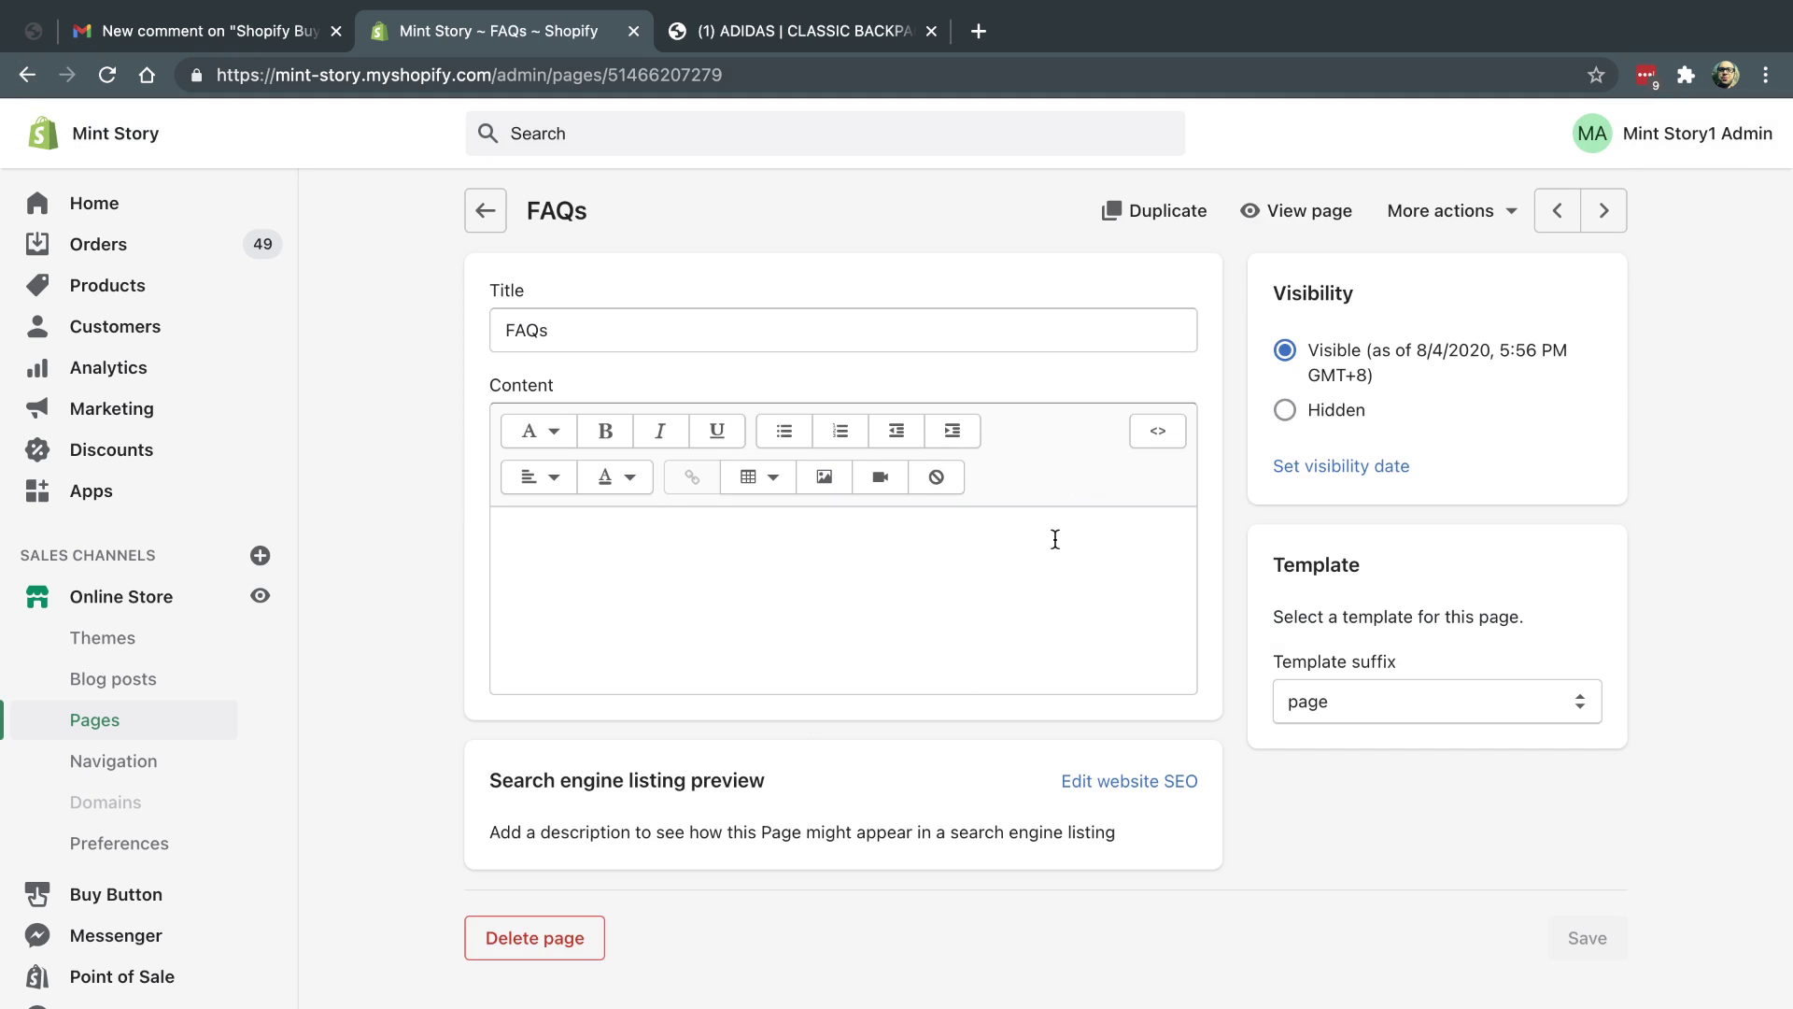
left_click(1158, 433)
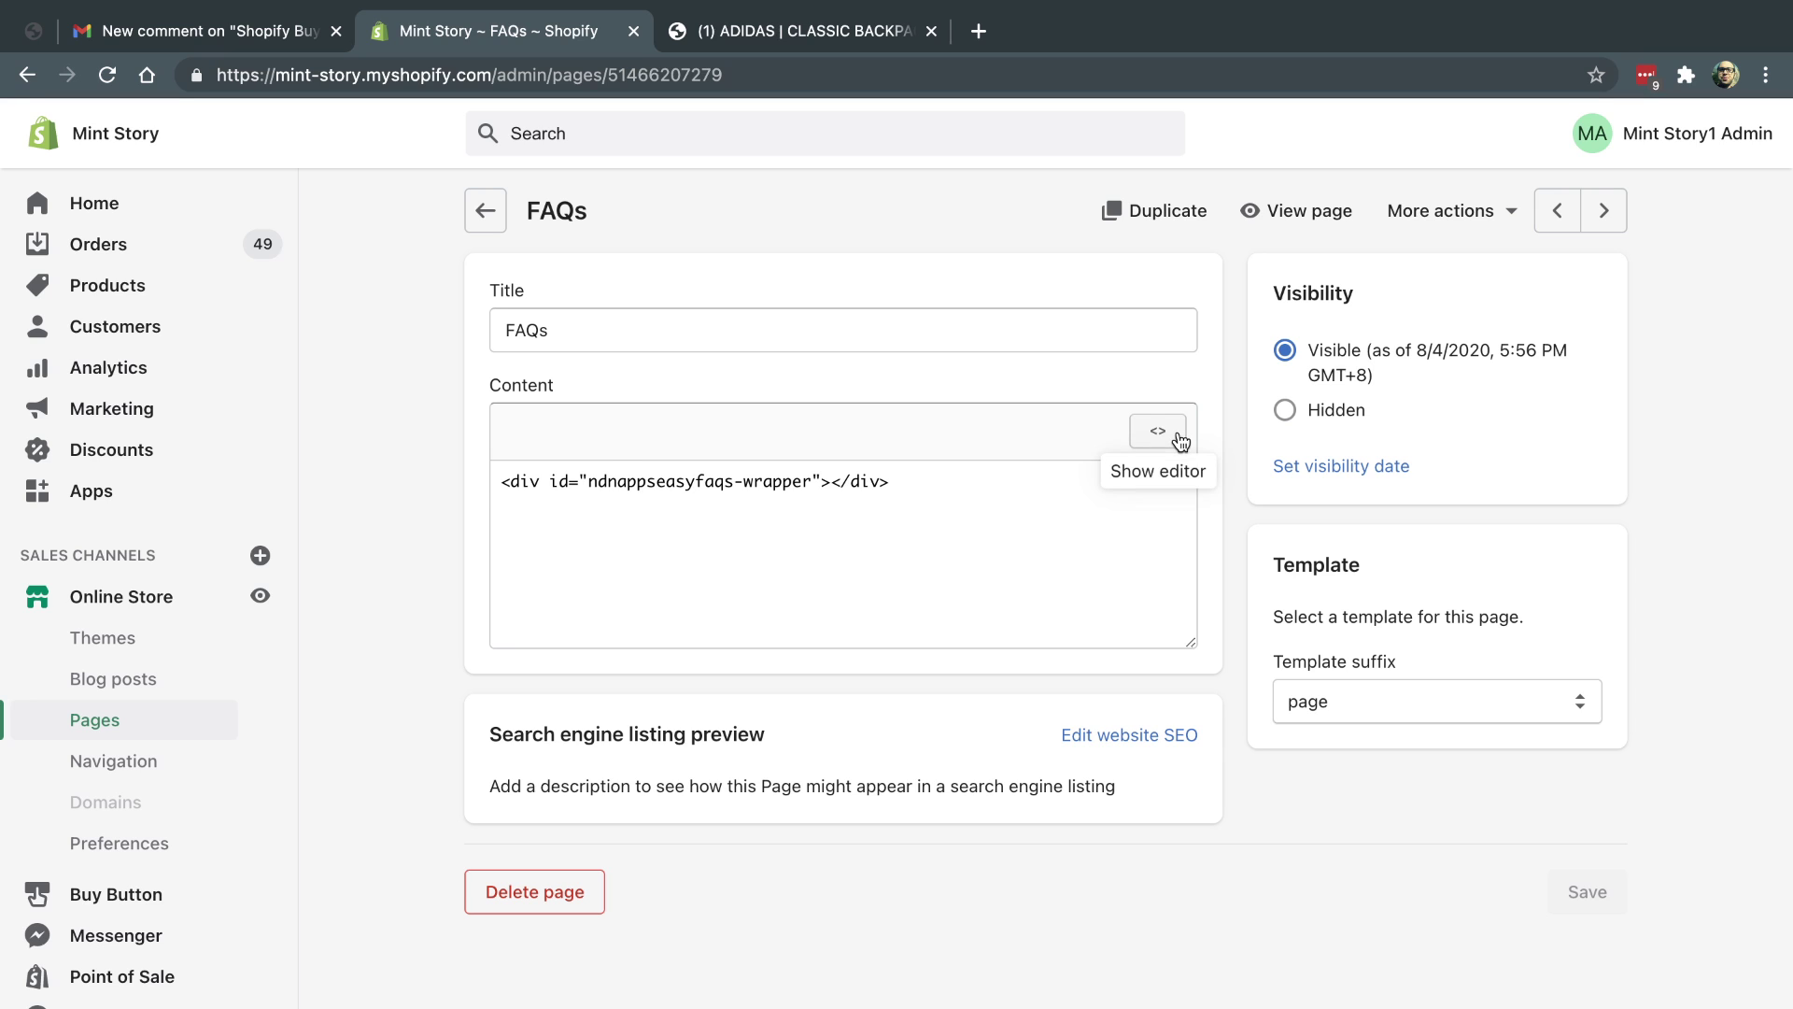
left_click(1181, 442)
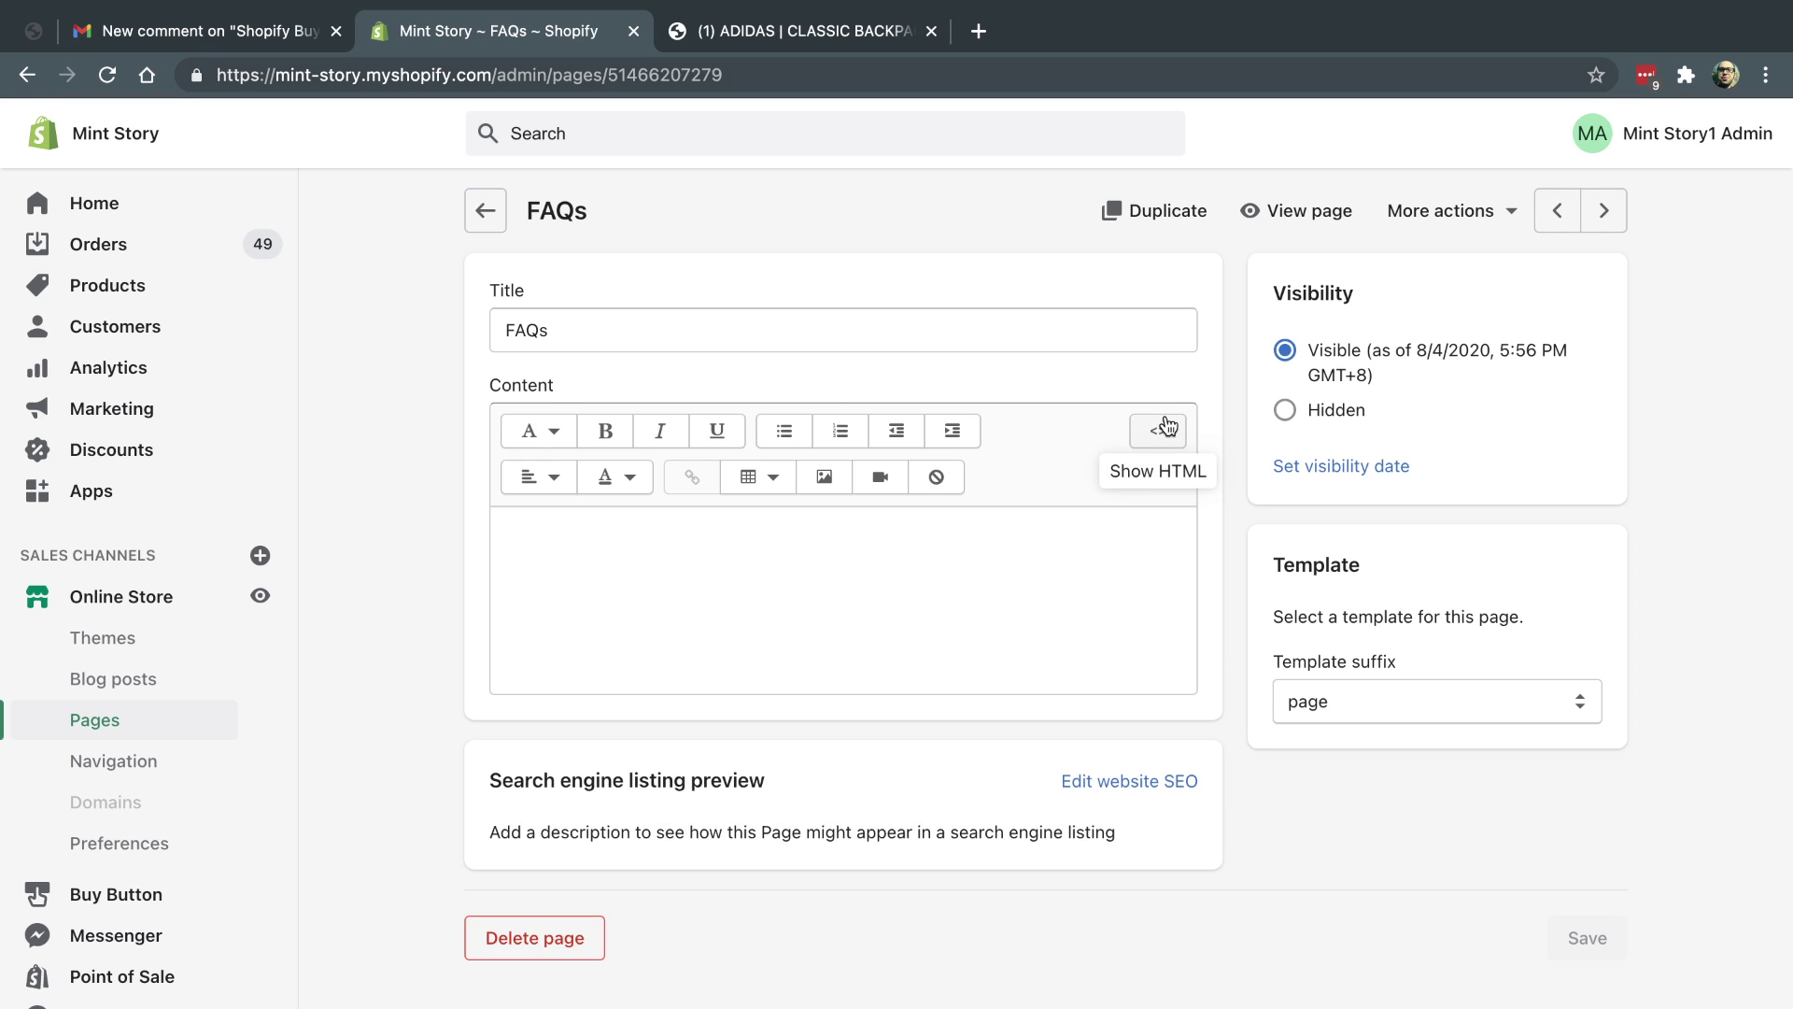
left_click(1164, 427)
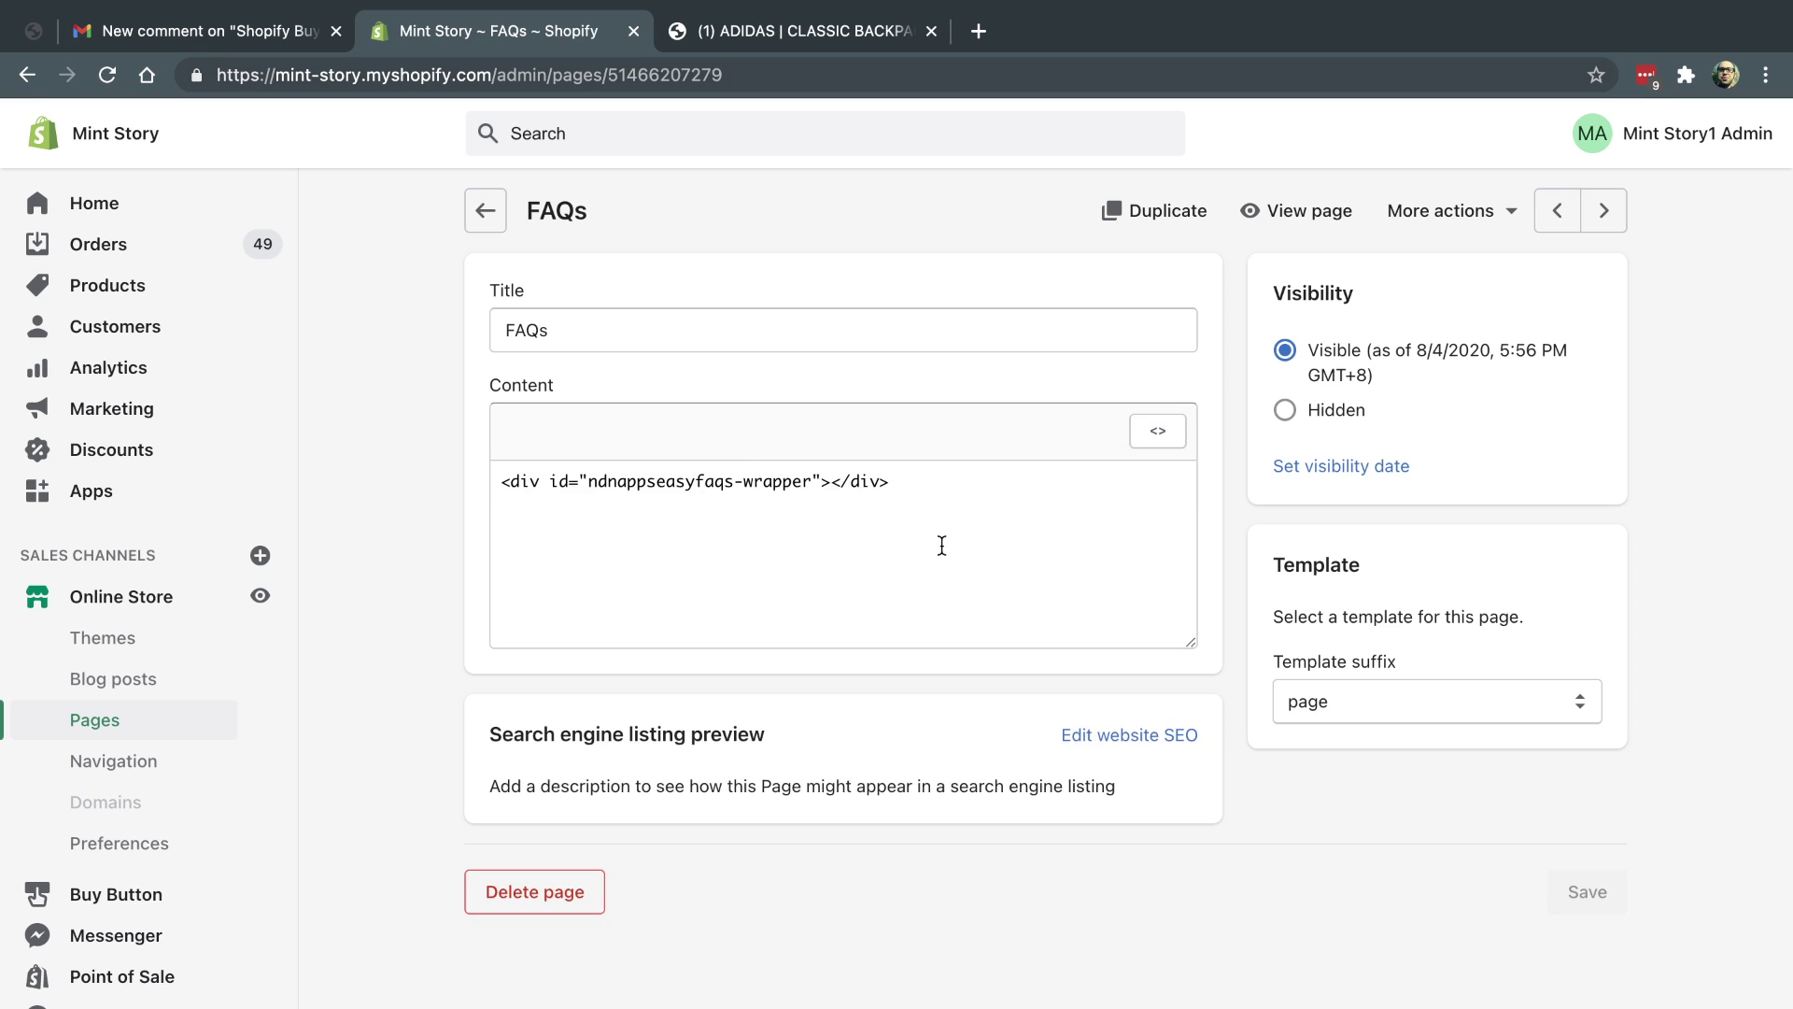
- Paste the Buy Button embed code on new lines below the wrapper div and save the FAQs page
left_click(994, 528)
key("Return")
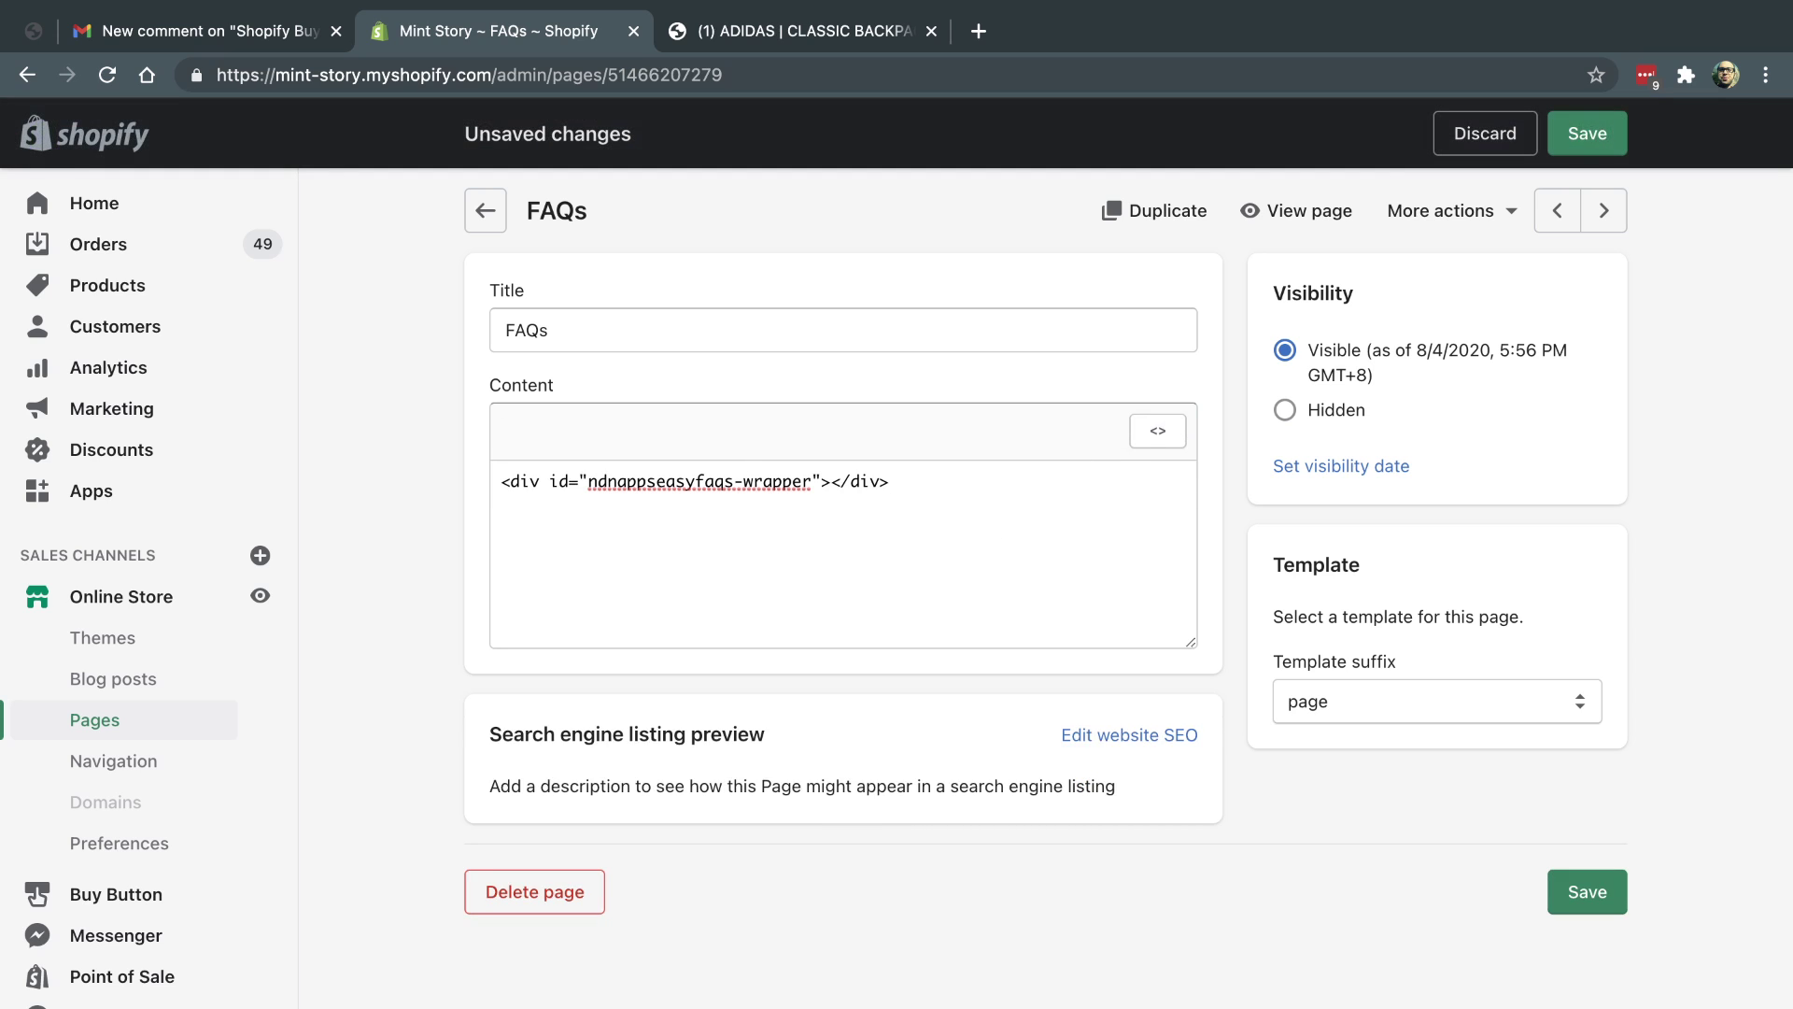
key("Return")
type("Below")
key("Return")
key("ctrl+v")
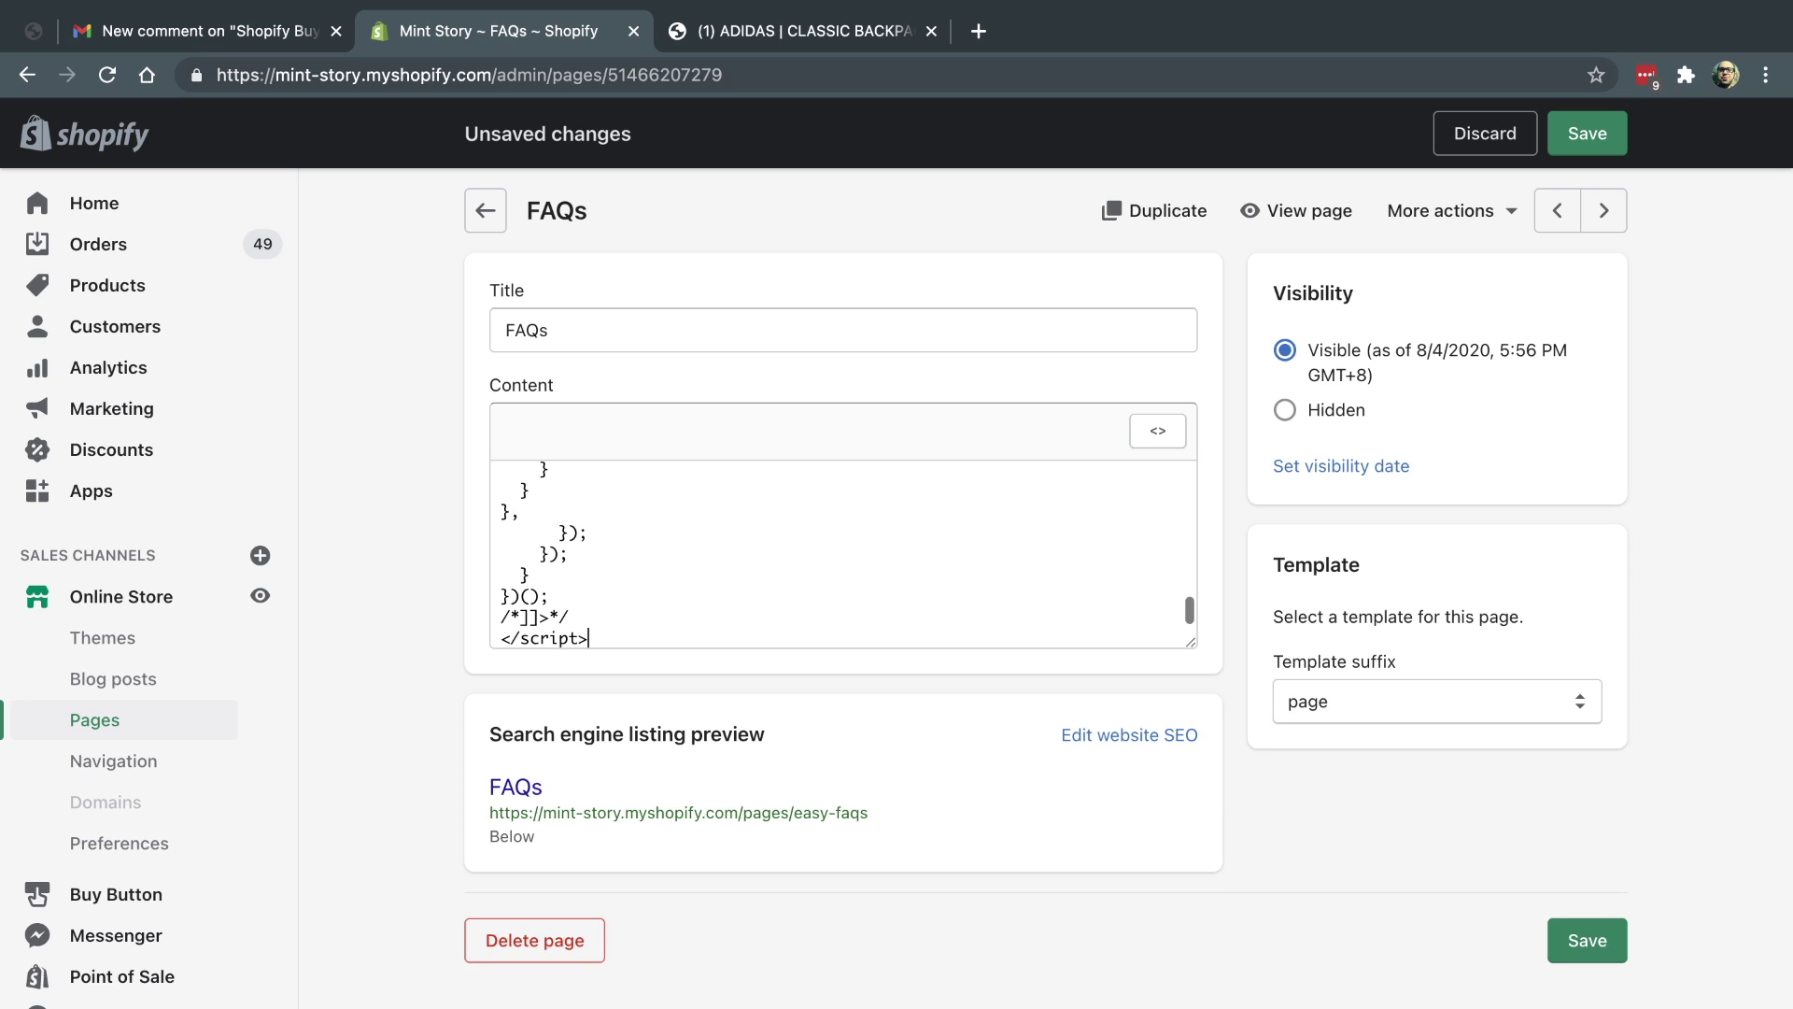
left_click(1587, 137)
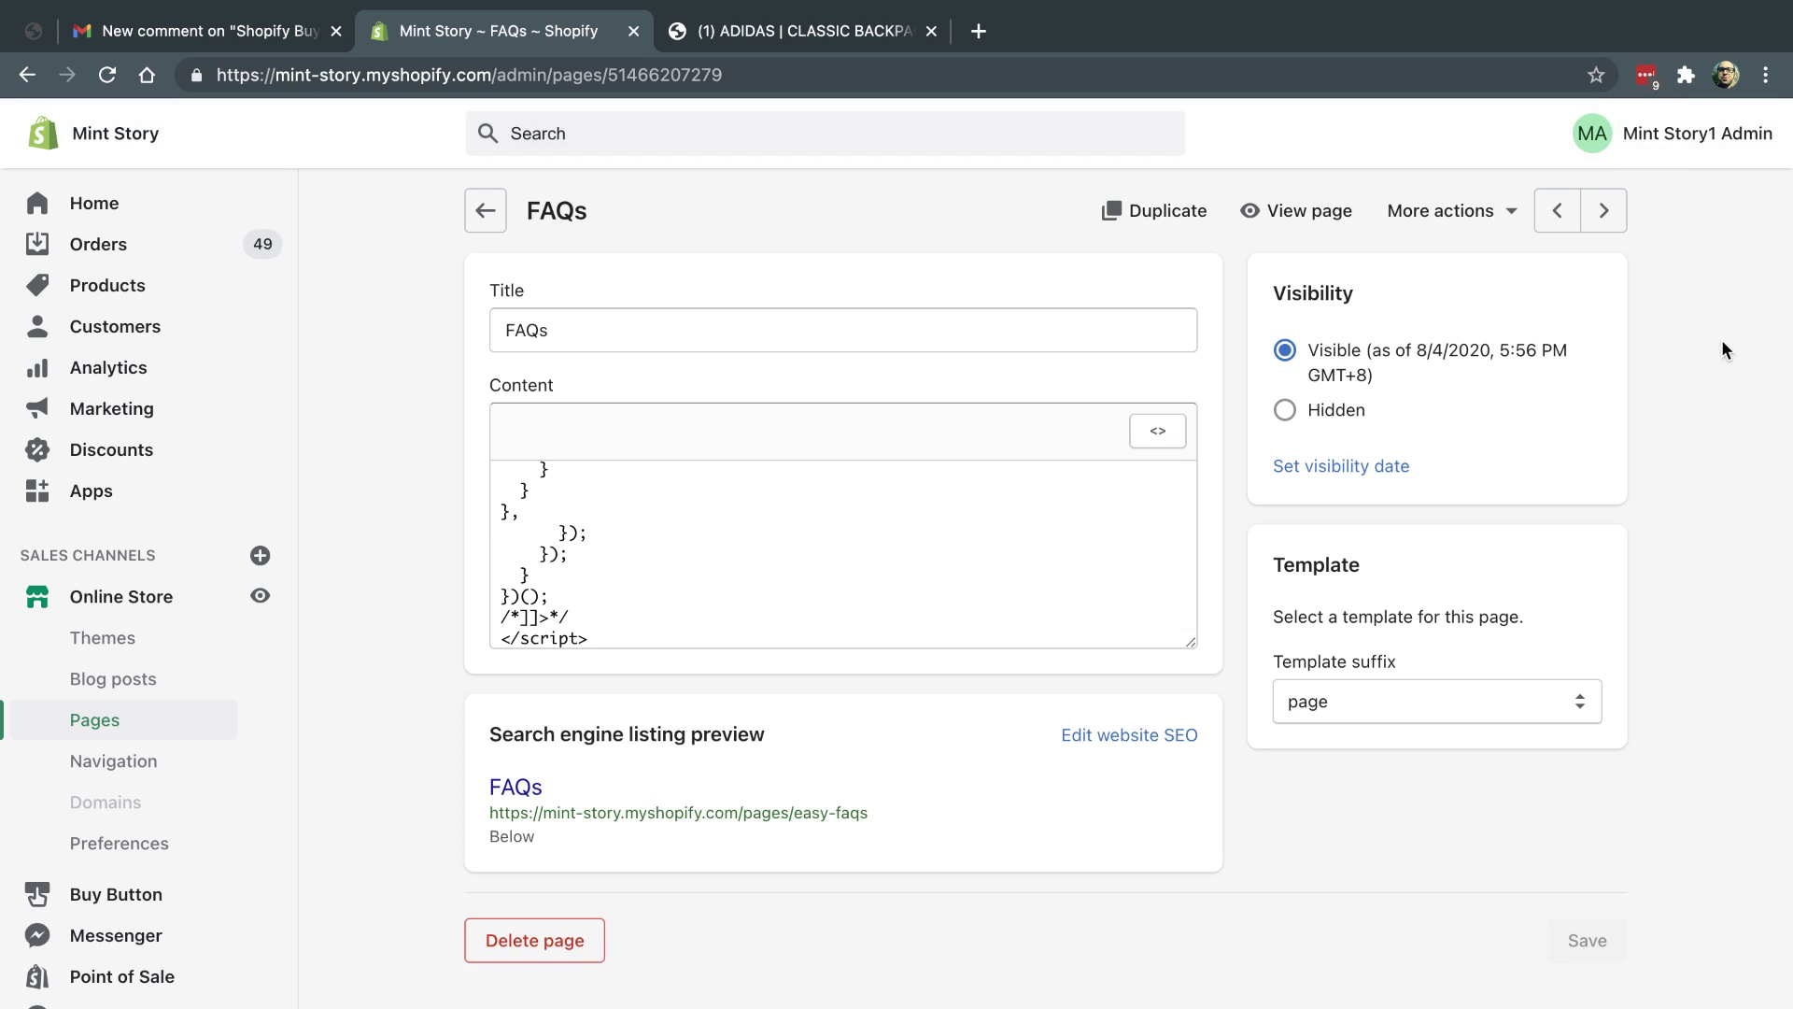
- View the live FAQs page showing the Adidas backpack at $50.00 with its add-to-cart option
left_click(1295, 214)
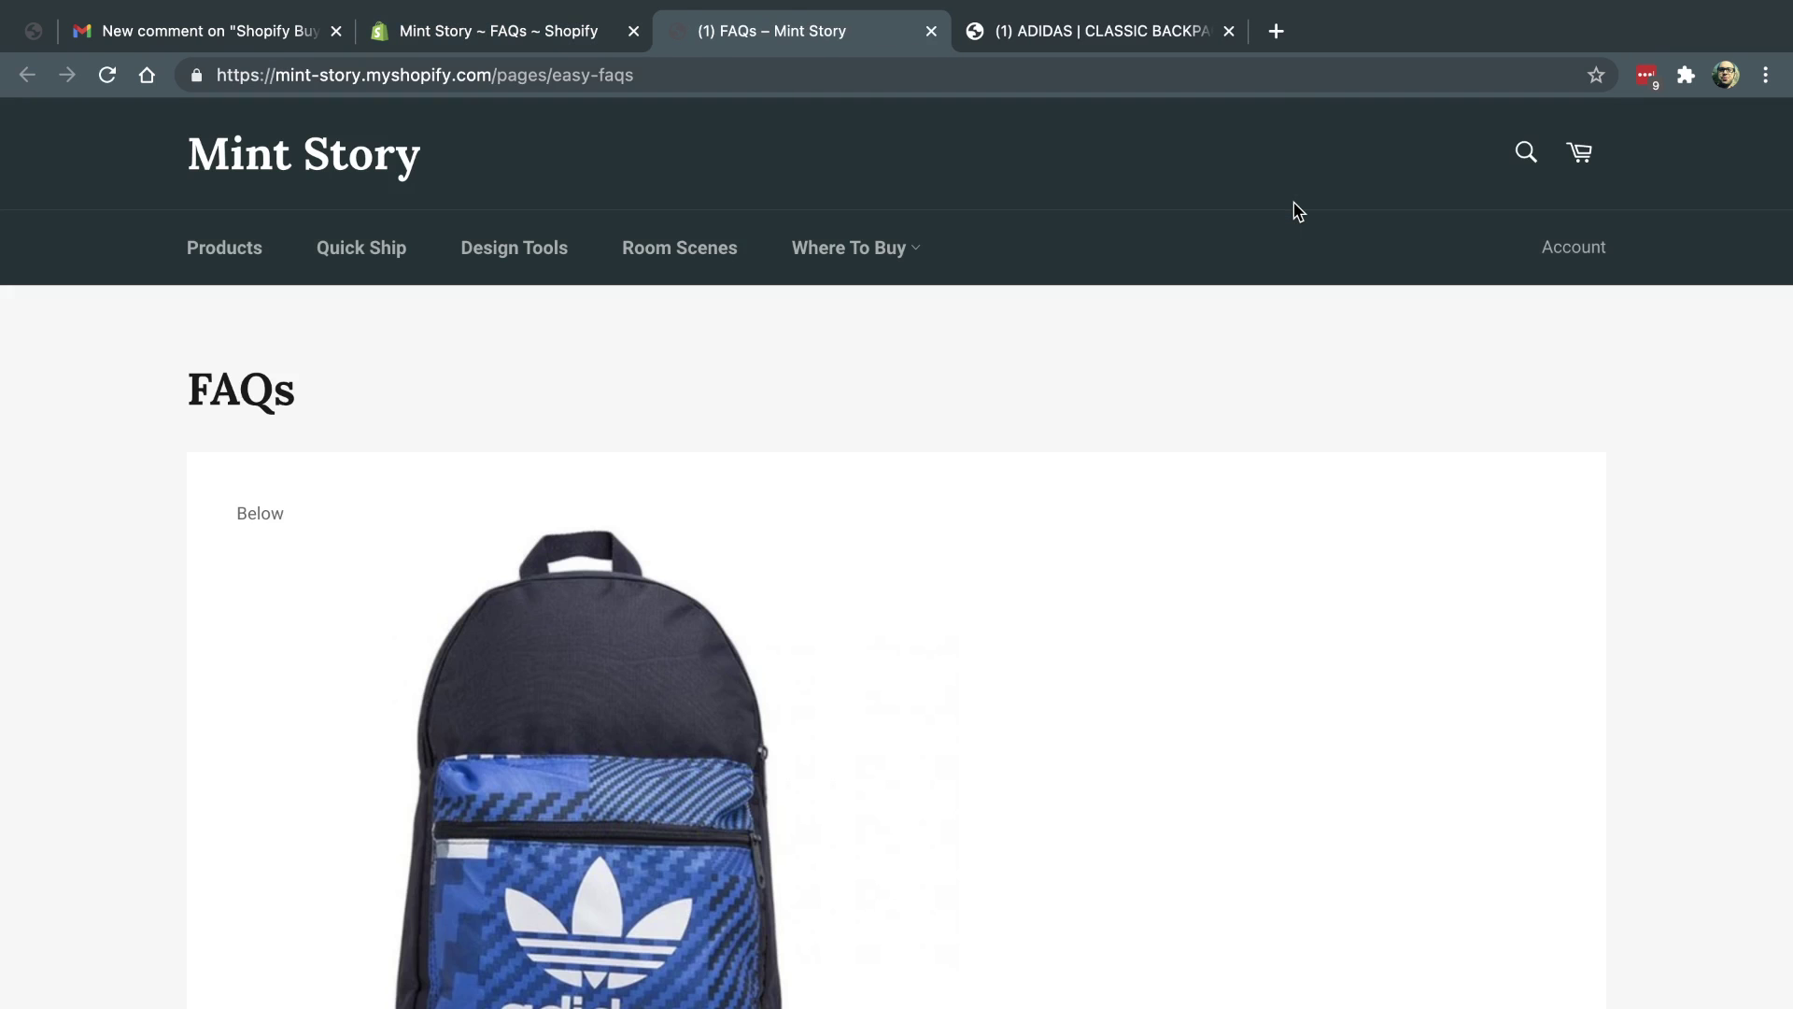
scroll(1042, 541, "down", 1)
scroll(1041, 540, "down", 2)
scroll(1042, 542, "down", 2)
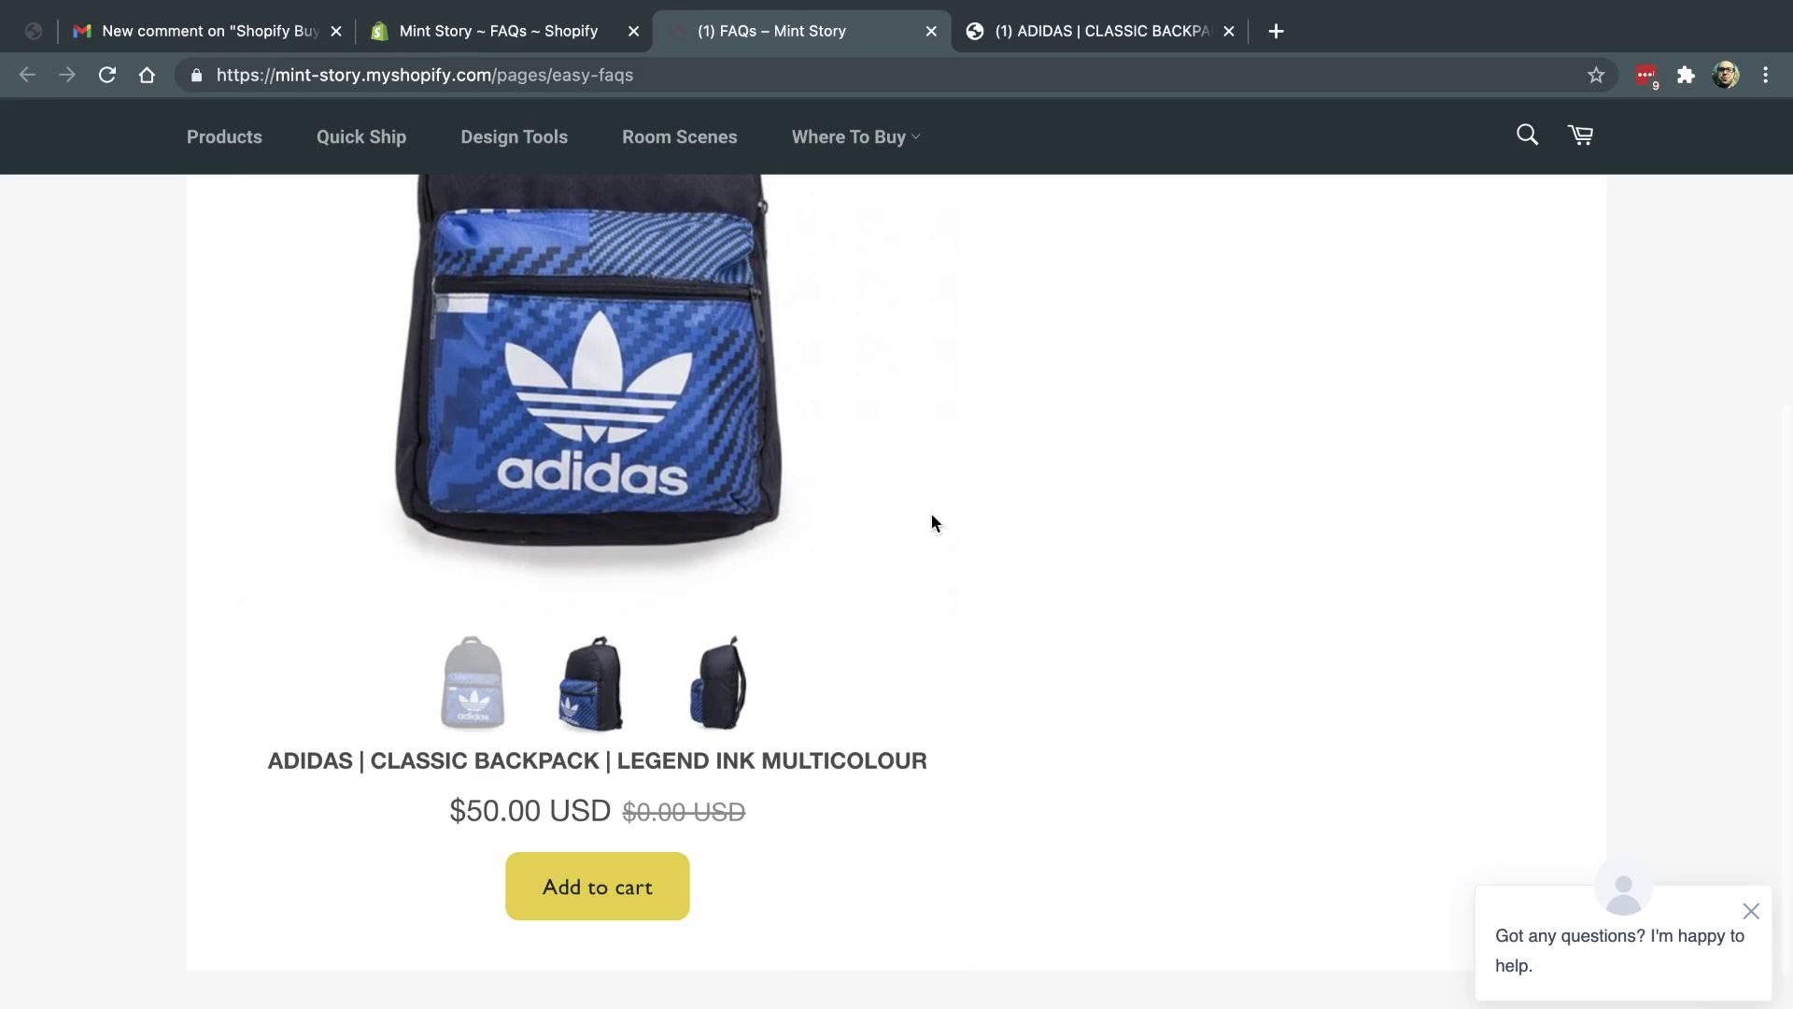
scroll(1096, 598, "up", 2)
scroll(1095, 597, "up", 3)
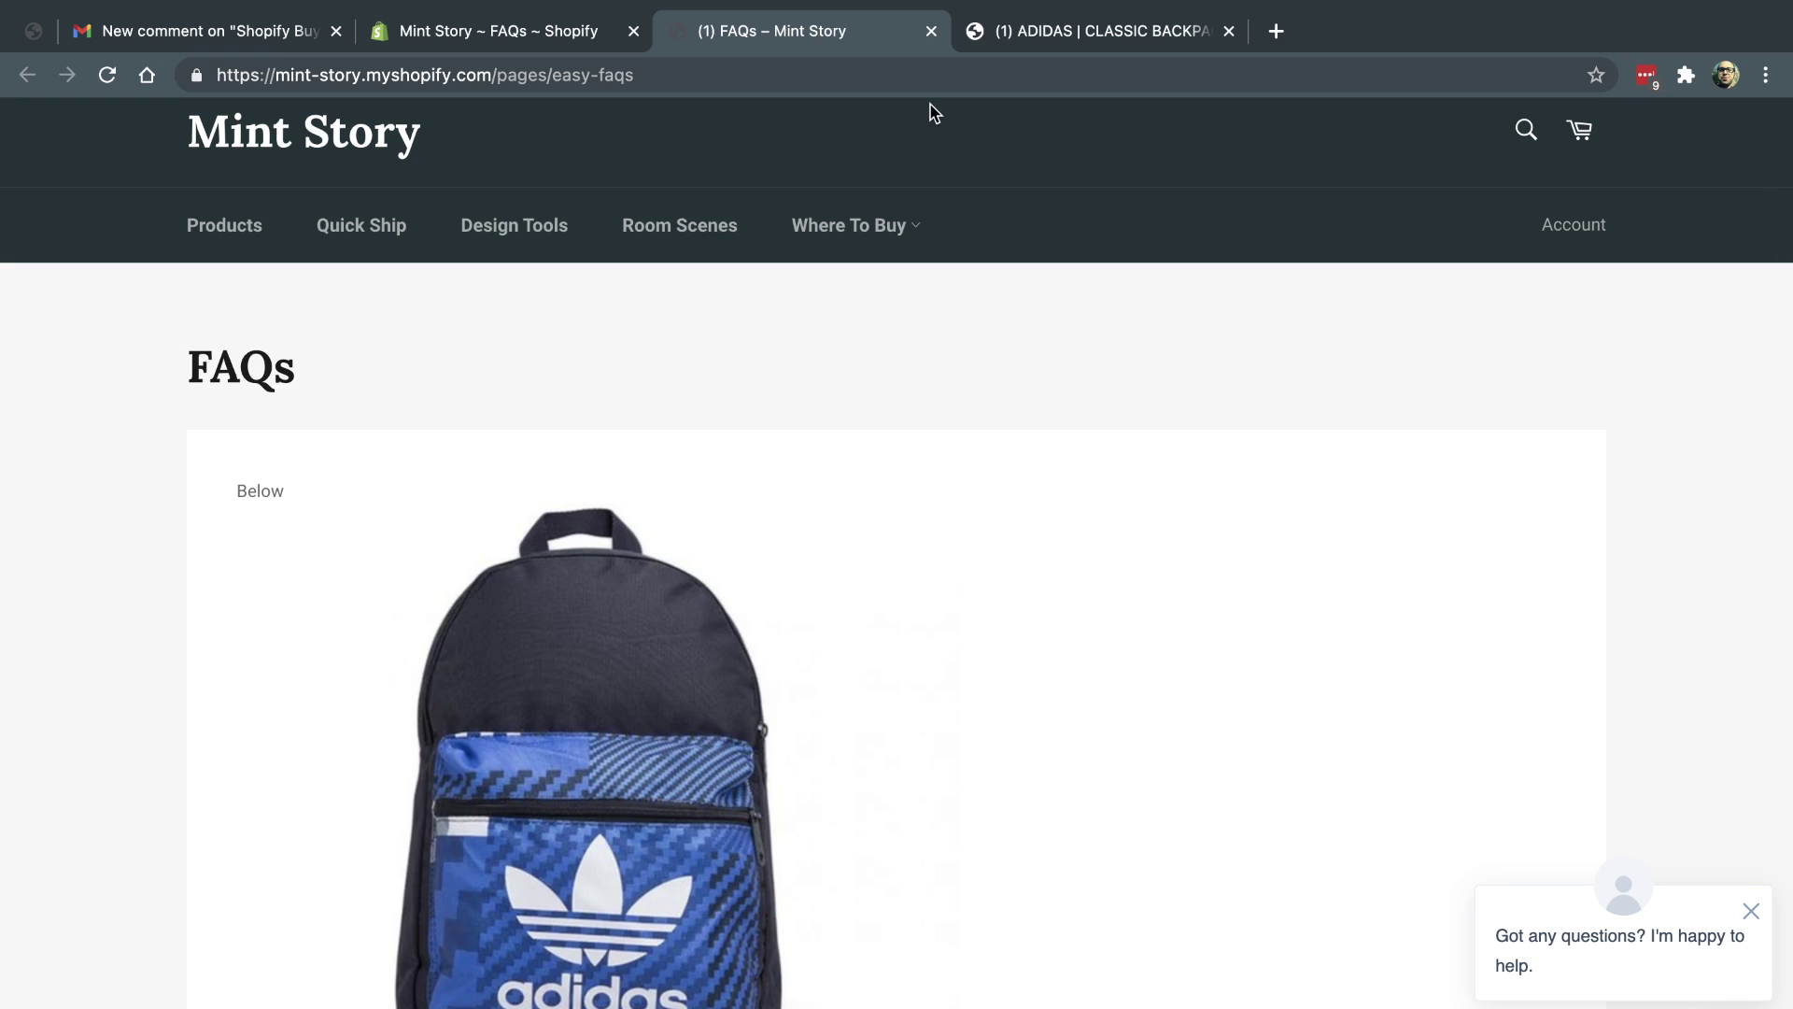
- Back in the admin, go to Blog posts and edit the 2nd article as raw HTML
left_click(546, 31)
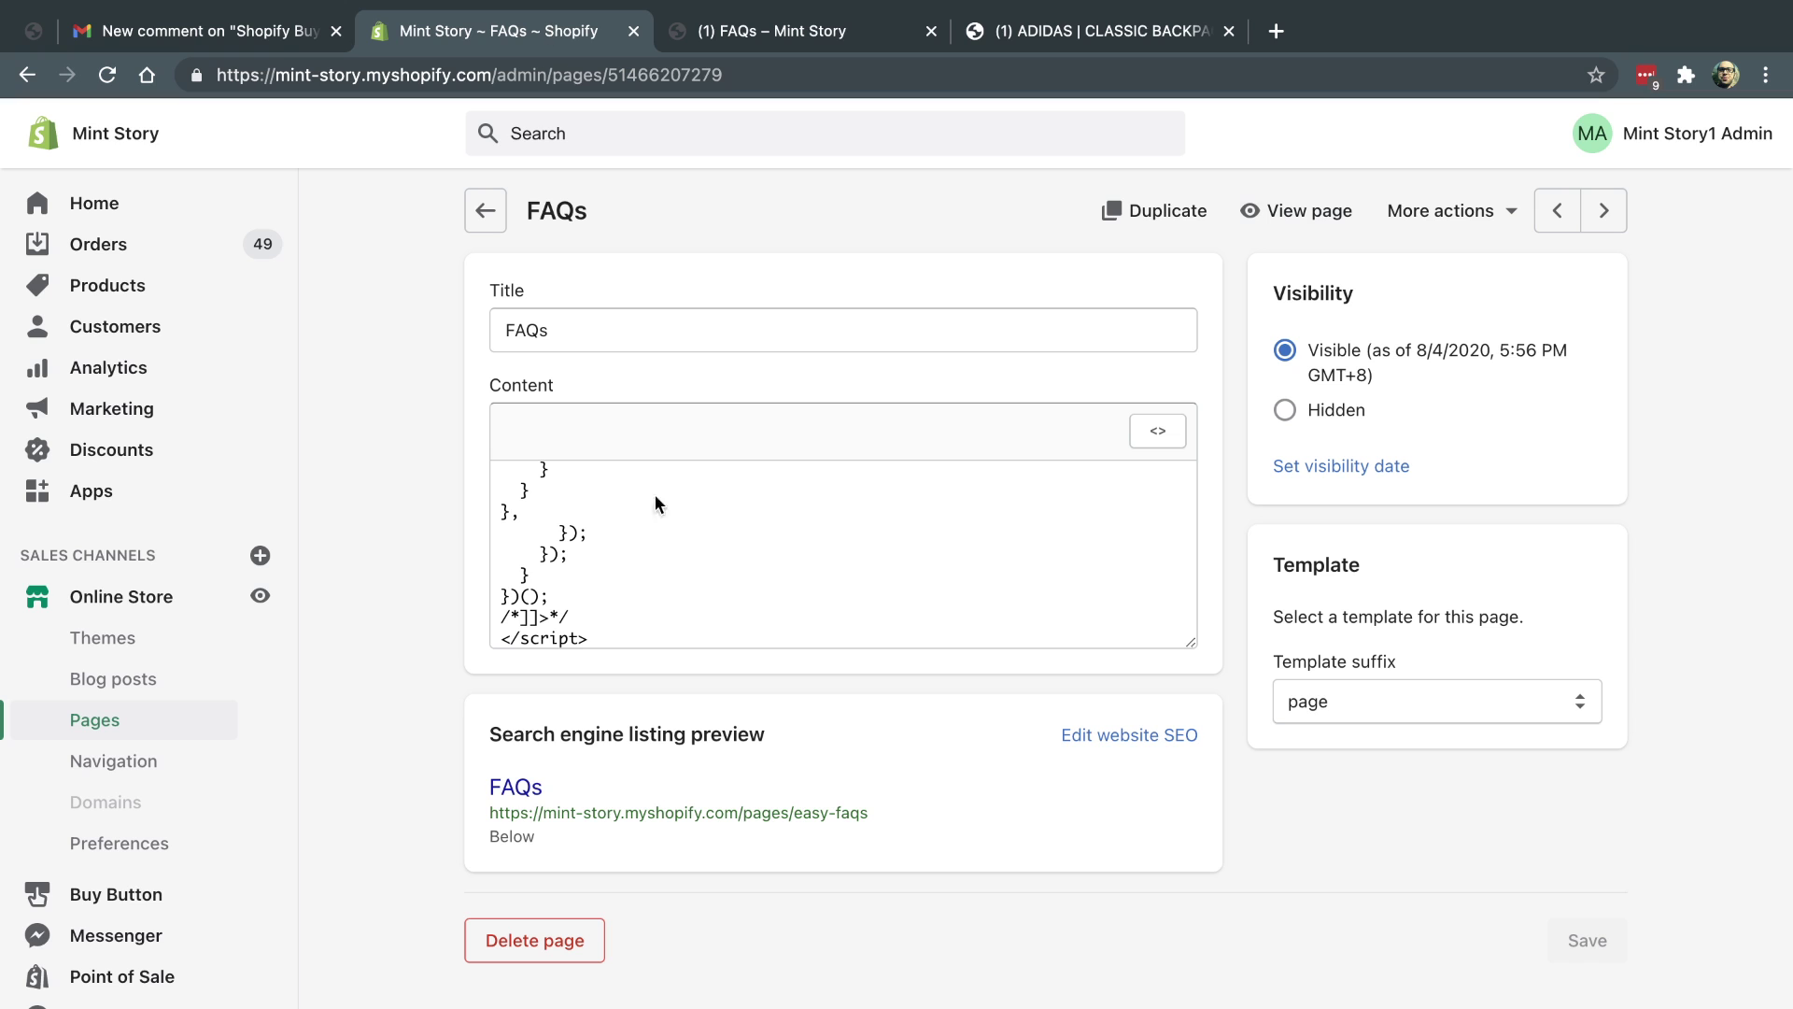
left_click(152, 686)
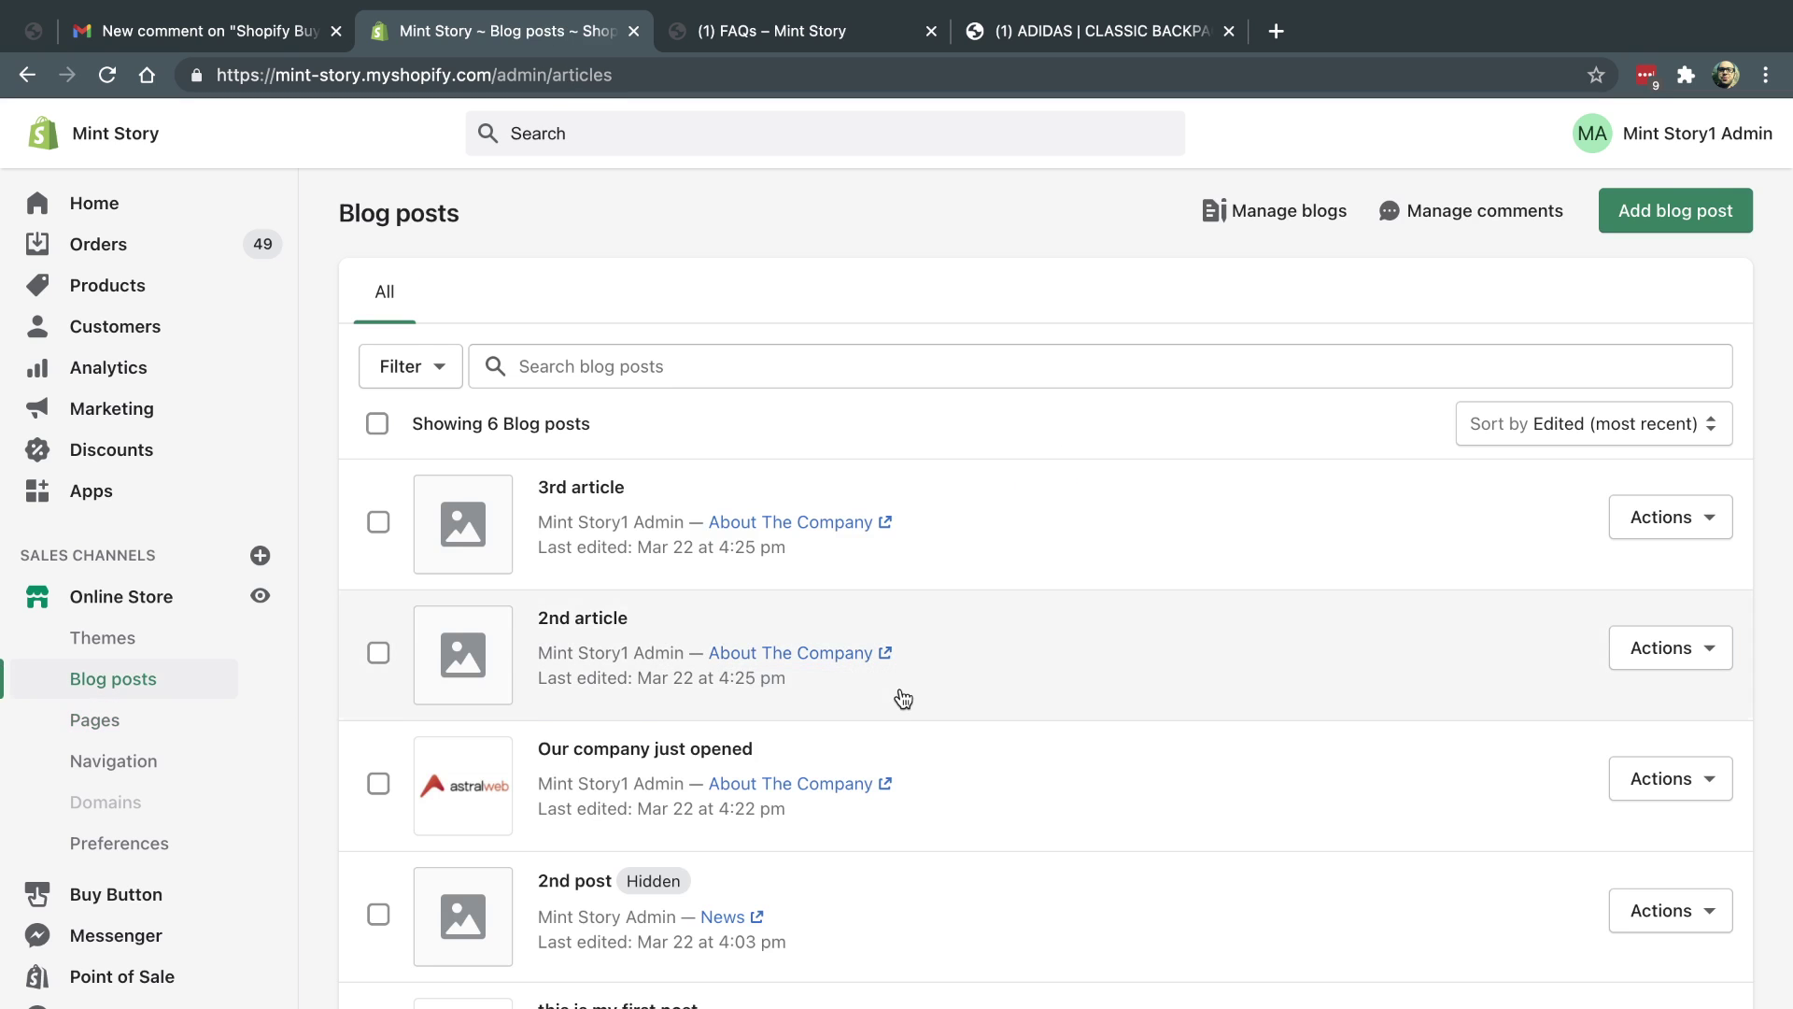
scroll(901, 696, "down", 3)
scroll(903, 699, "up", 1)
scroll(902, 698, "up", 2)
left_click(560, 559)
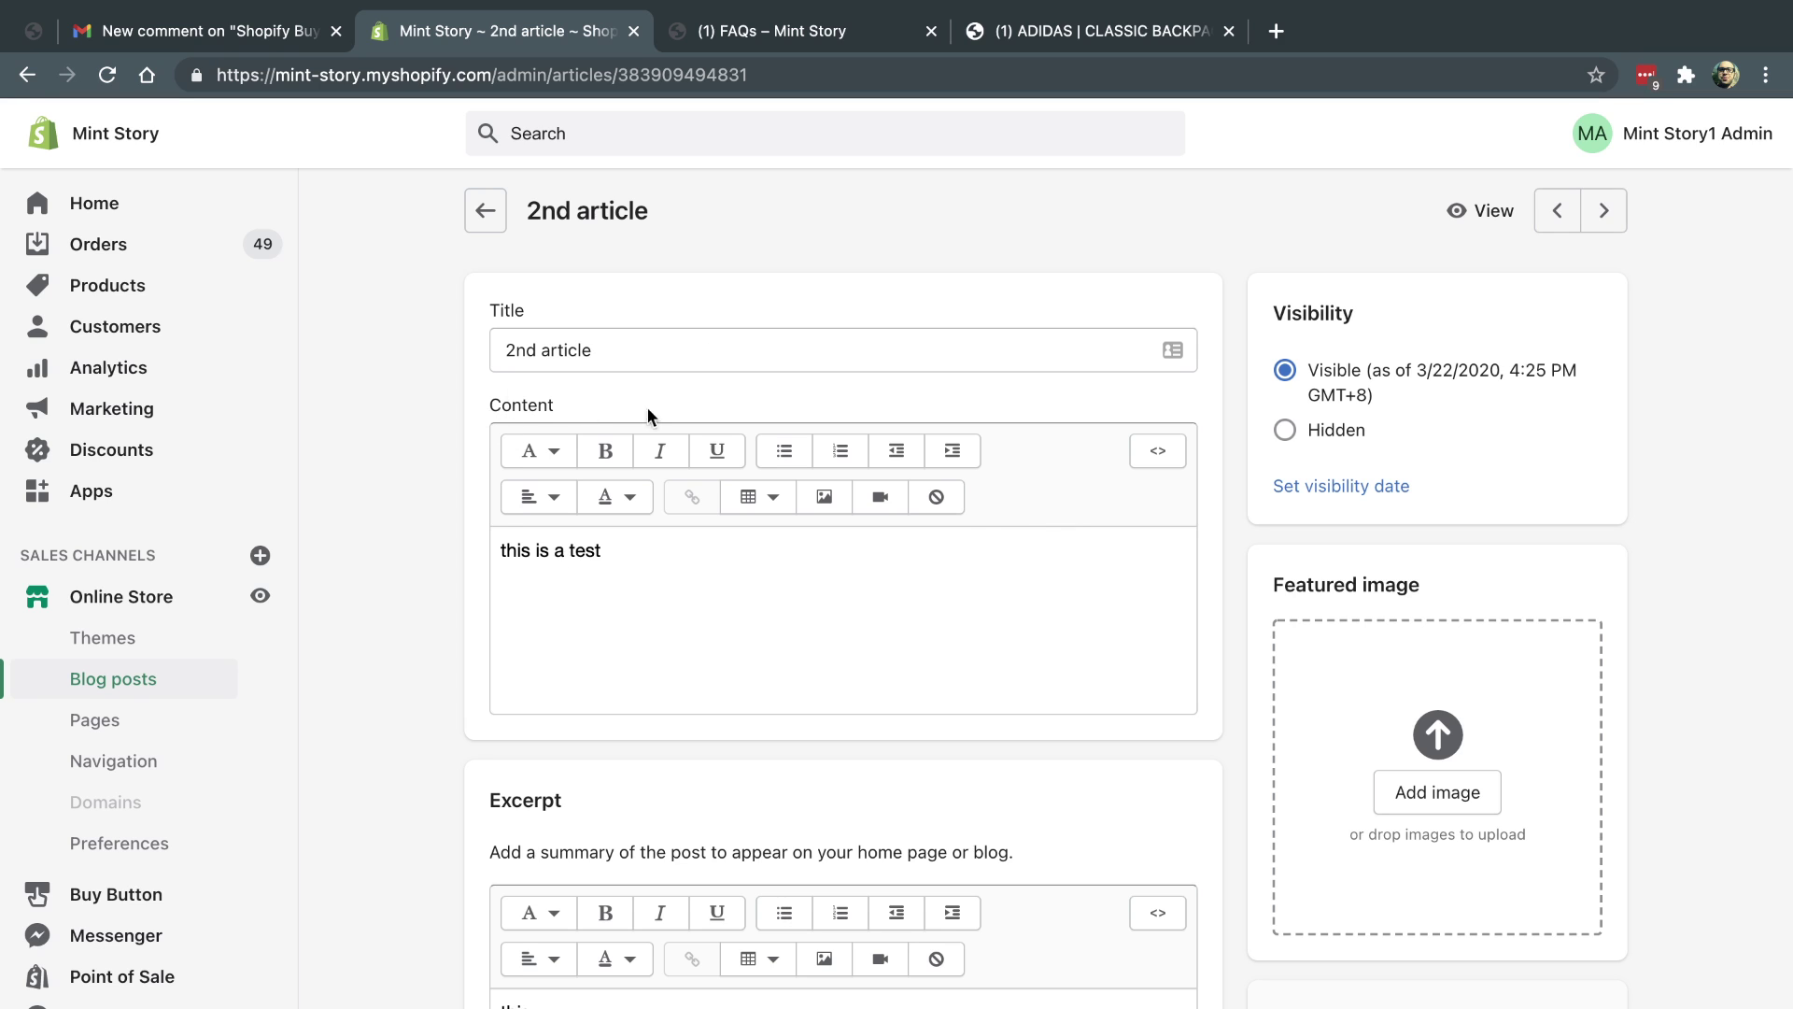
left_click(1161, 453)
- Paste the Buy Button embed code on a new line below 'this is a test' and save the article
left_click(873, 533)
key("Return")
key("ctrl+v")
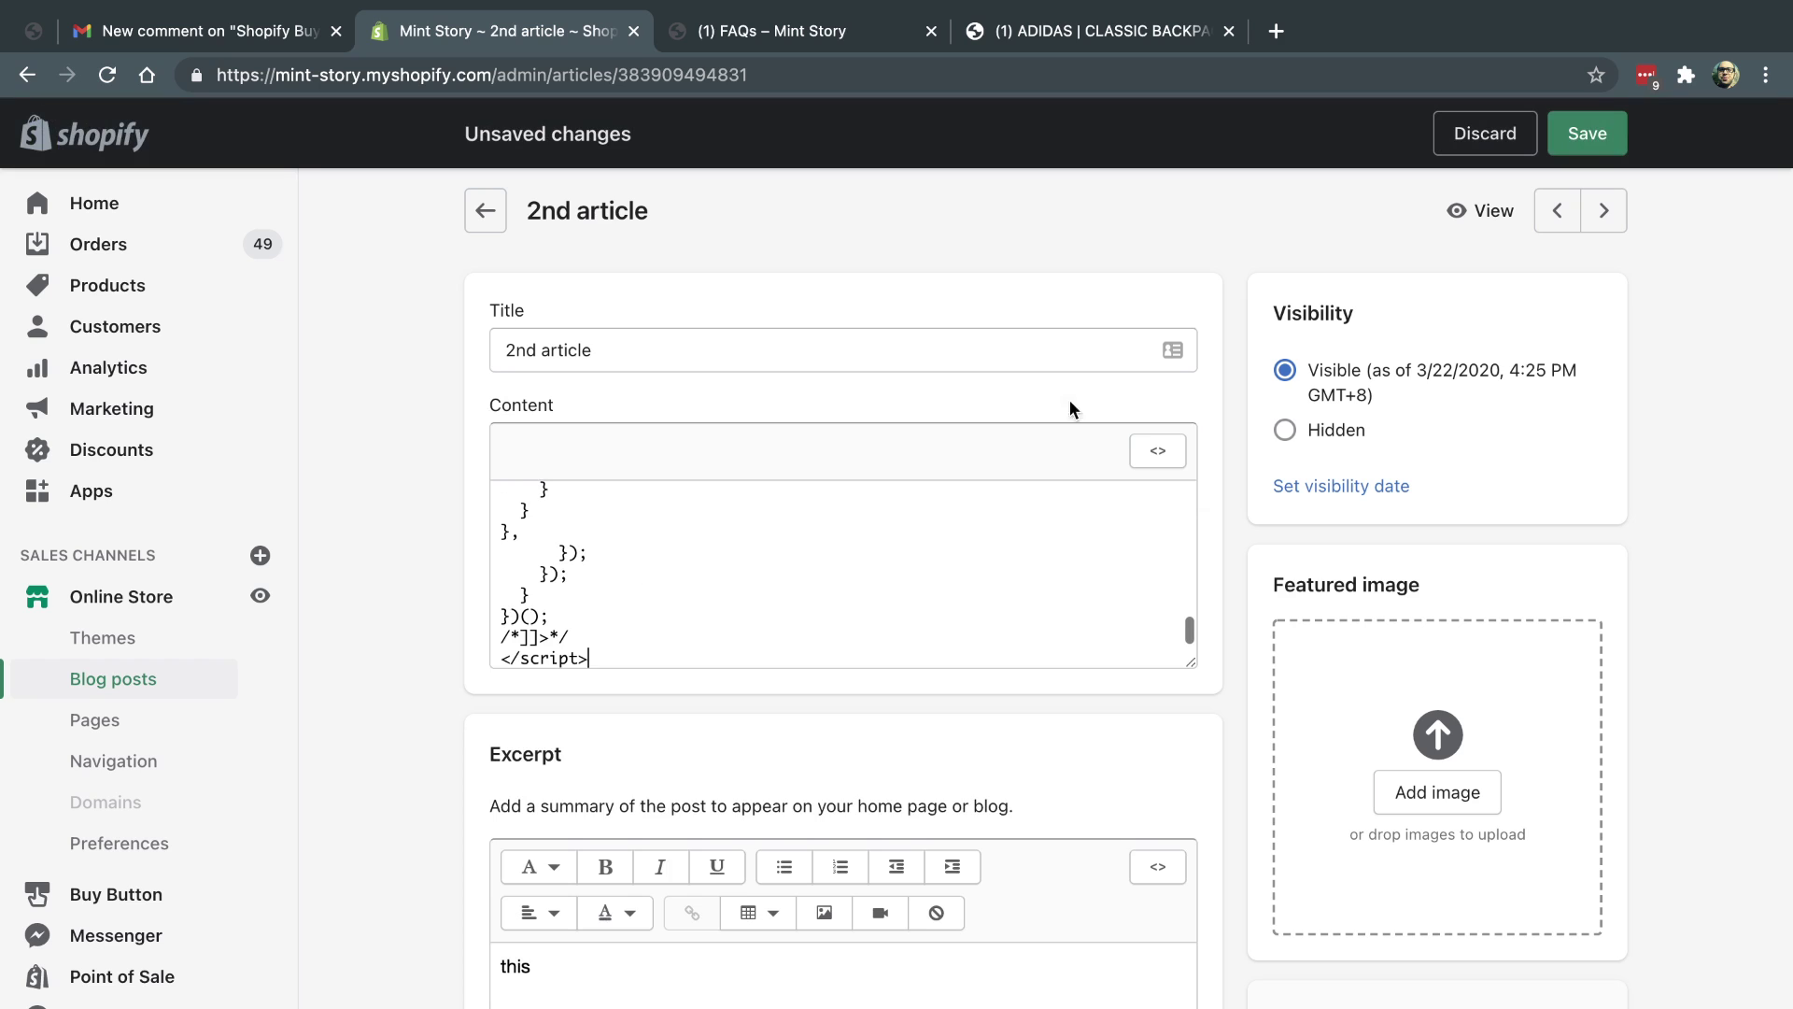
left_click(1593, 132)
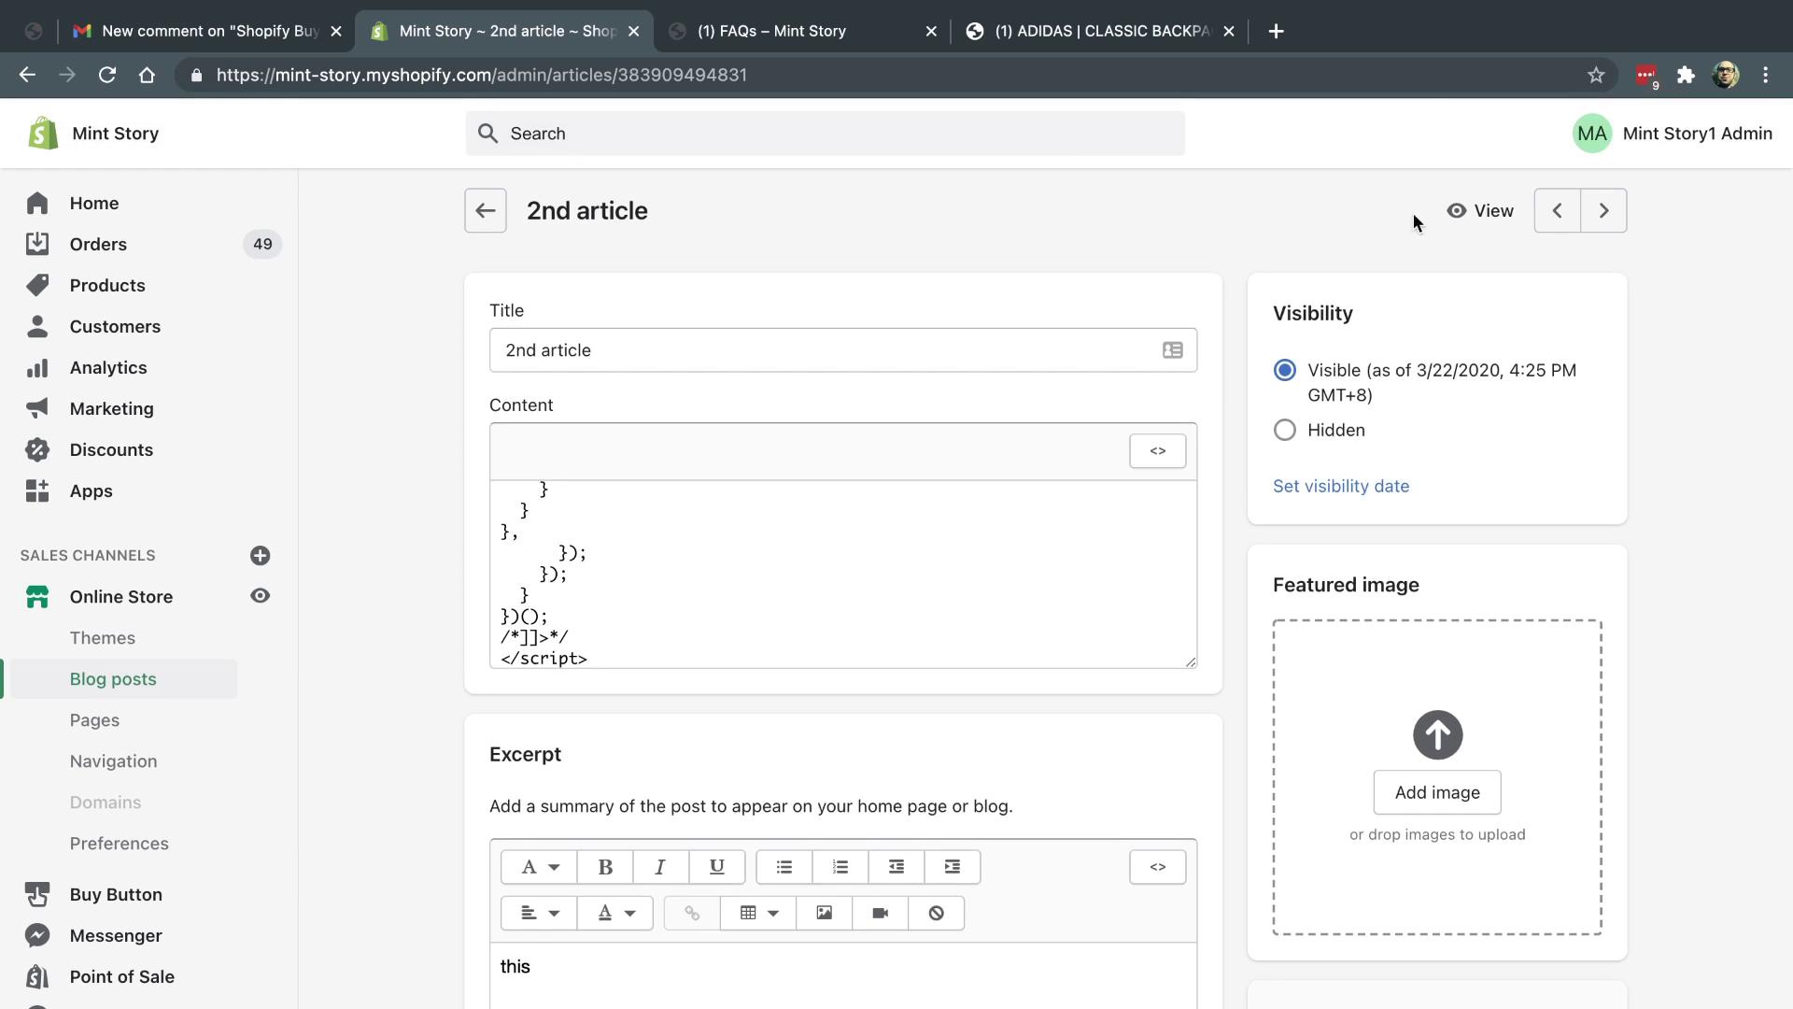
- View the live 2nd article showing the Adidas backpack buy button beneath its text
left_click(1471, 212)
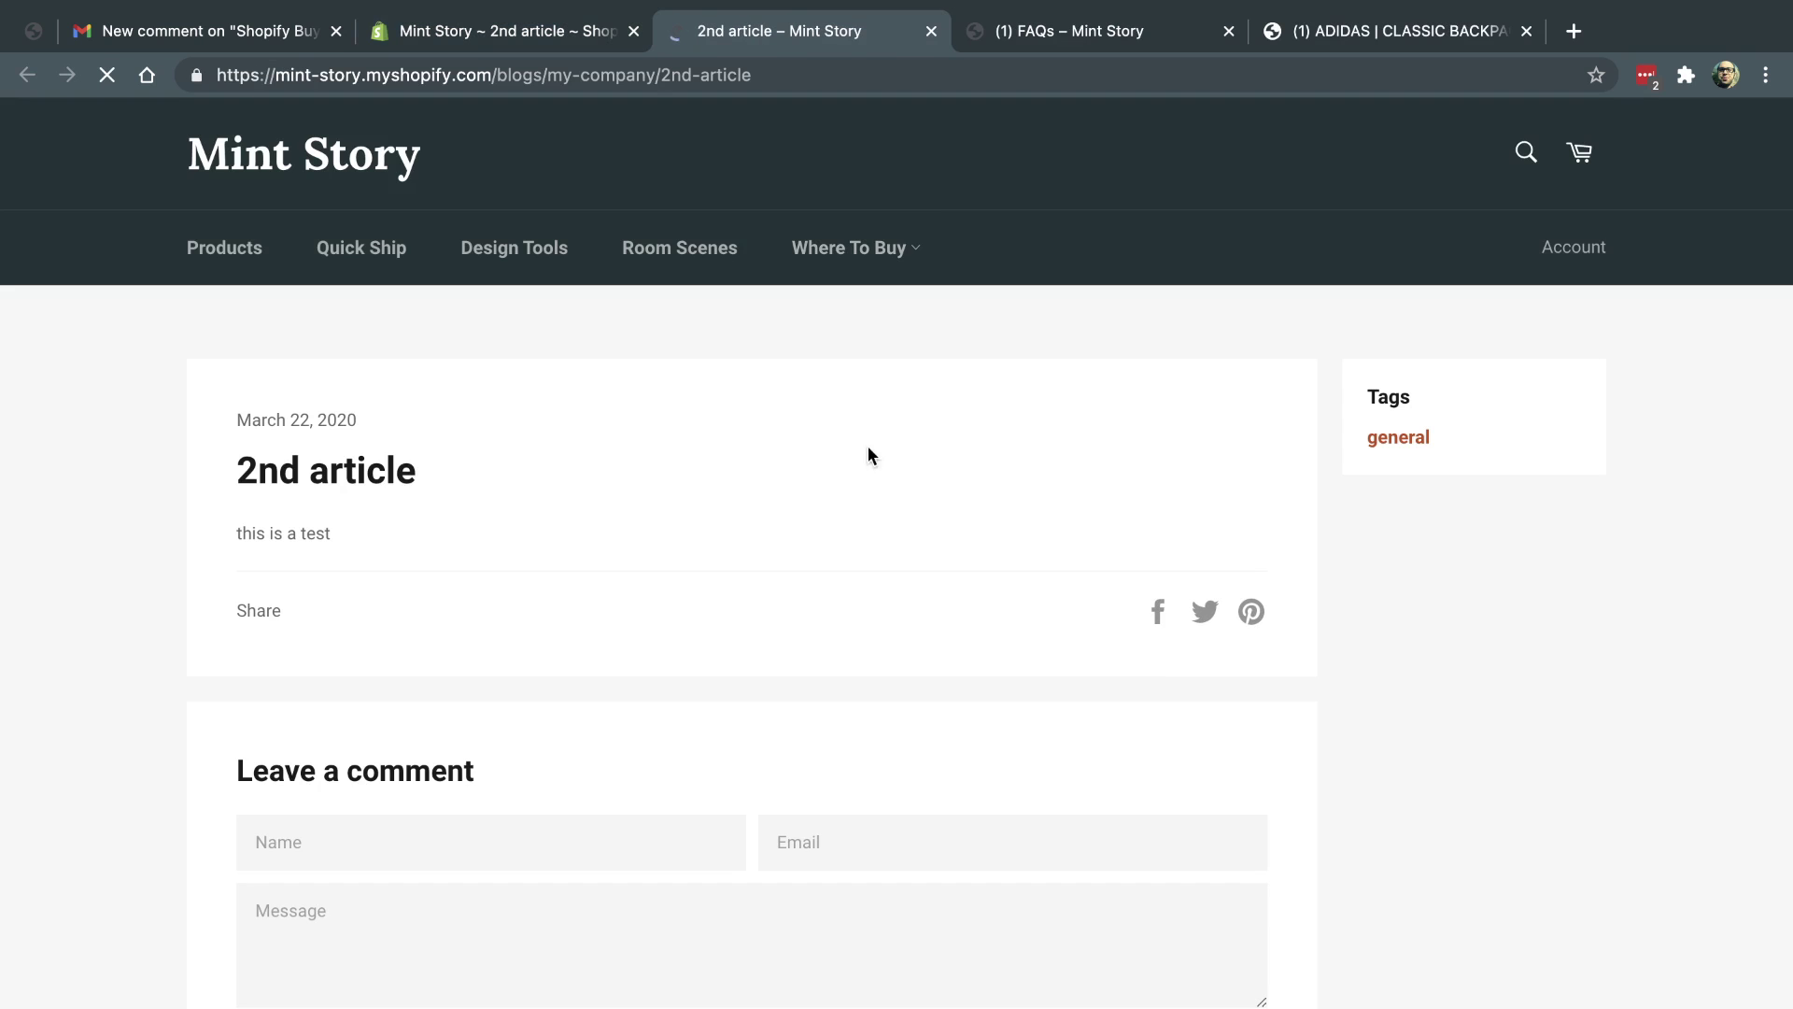
scroll(843, 647, "down", 3)
scroll(843, 648, "down", 1)
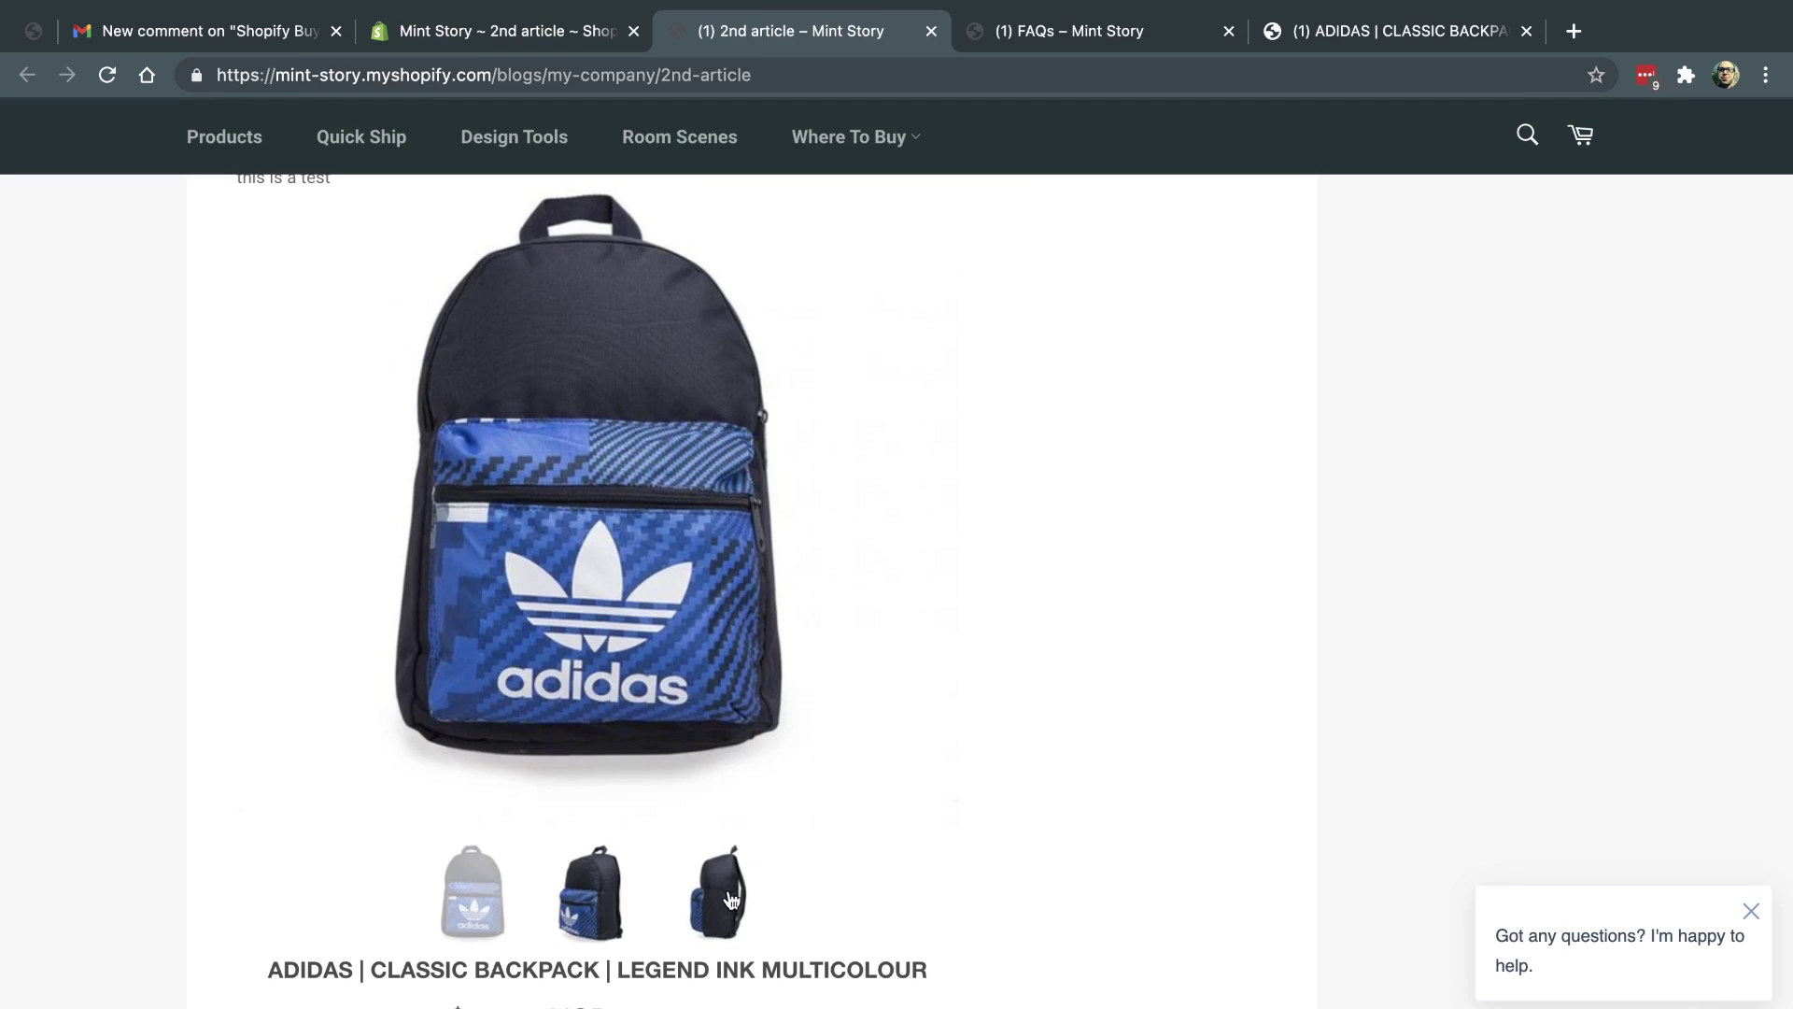
scroll(997, 757, "up", 3)
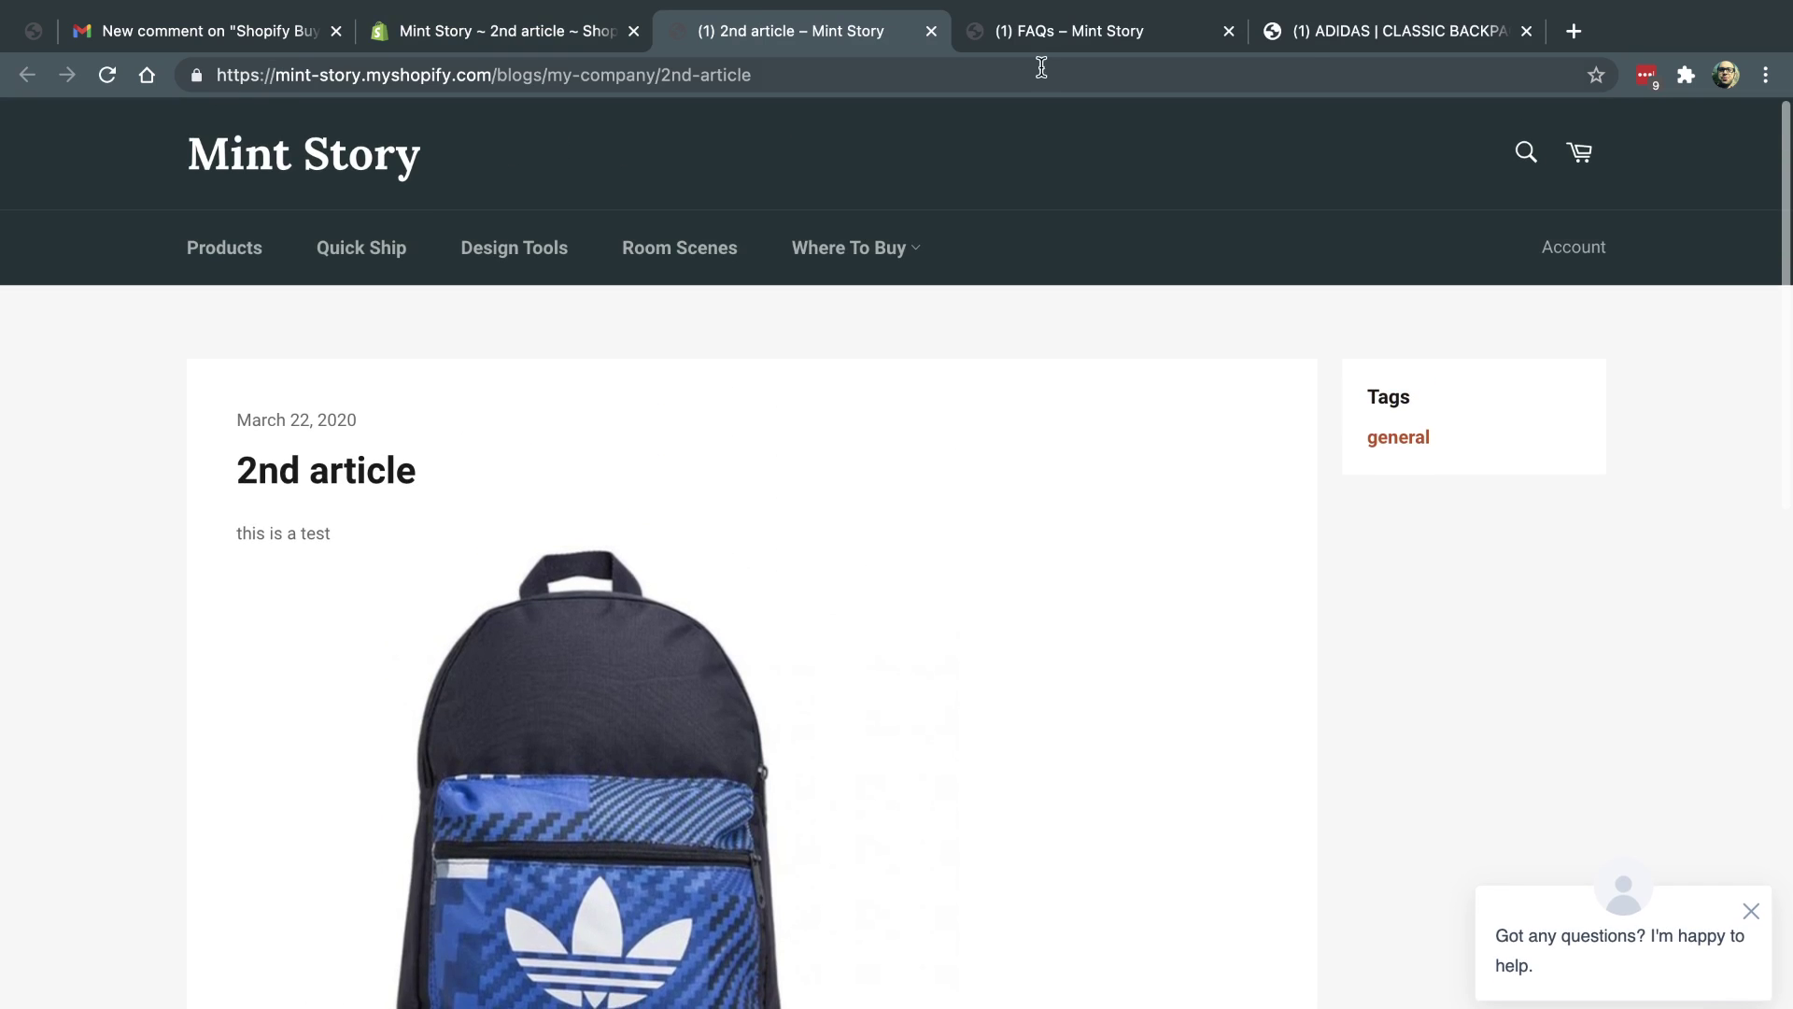